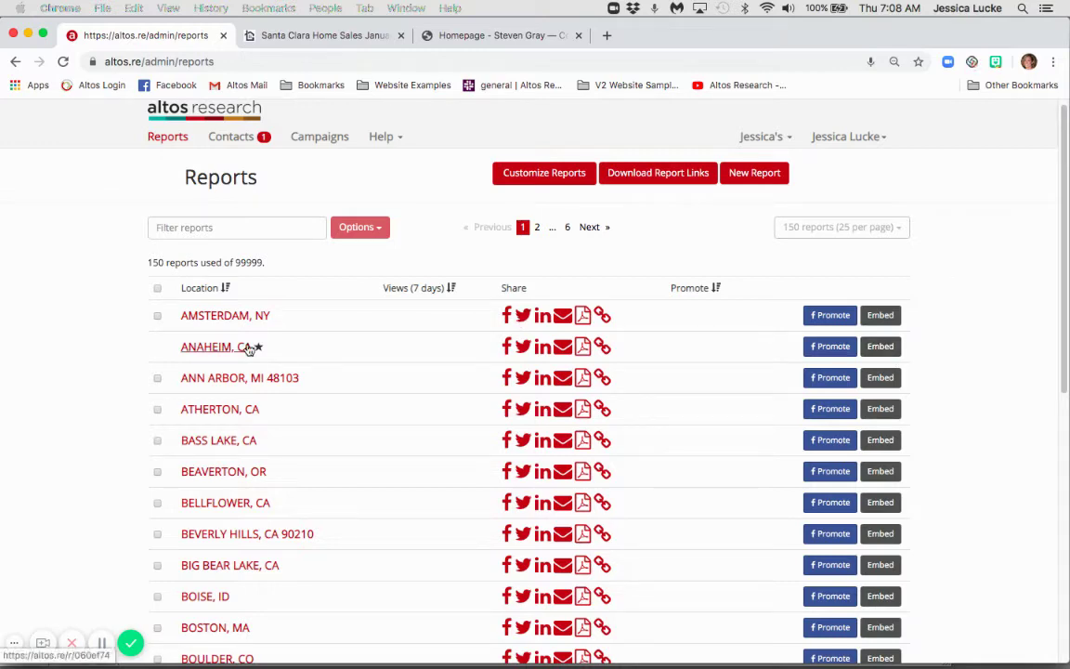
Open the embed options for the Anaheim, CA report and keep the Houses chart at the Large [600x400] size
{"action": "left_click", "coordinate": [880, 348]}
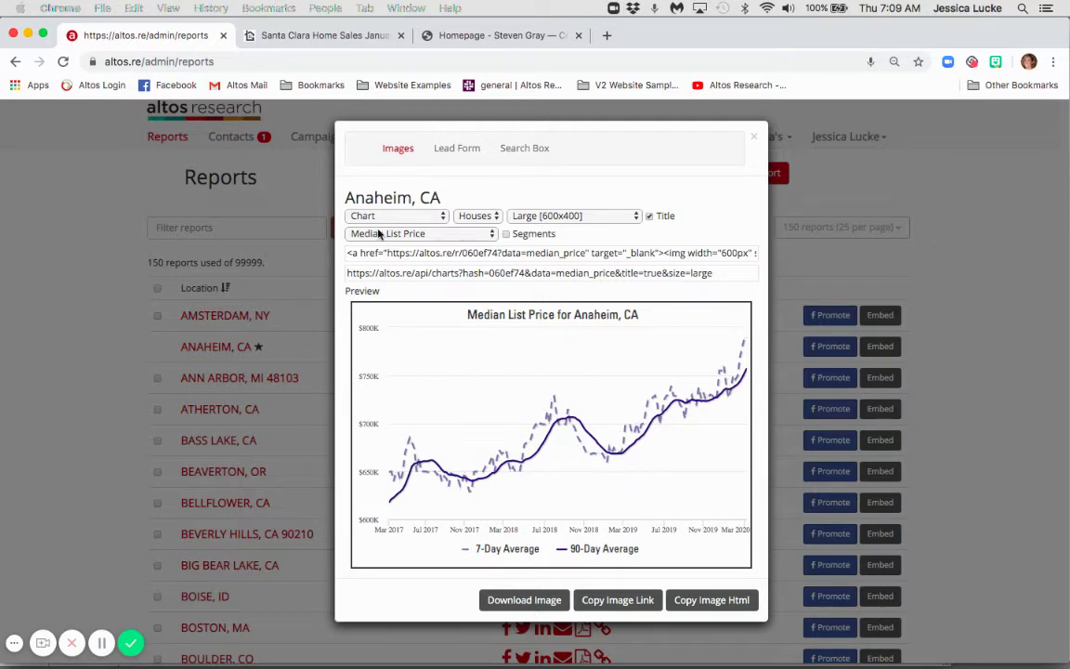
{"action": "left_click", "coordinate": [493, 218]}
{"action": "left_click", "coordinate": [474, 216]}
{"action": "left_click", "coordinate": [587, 221]}
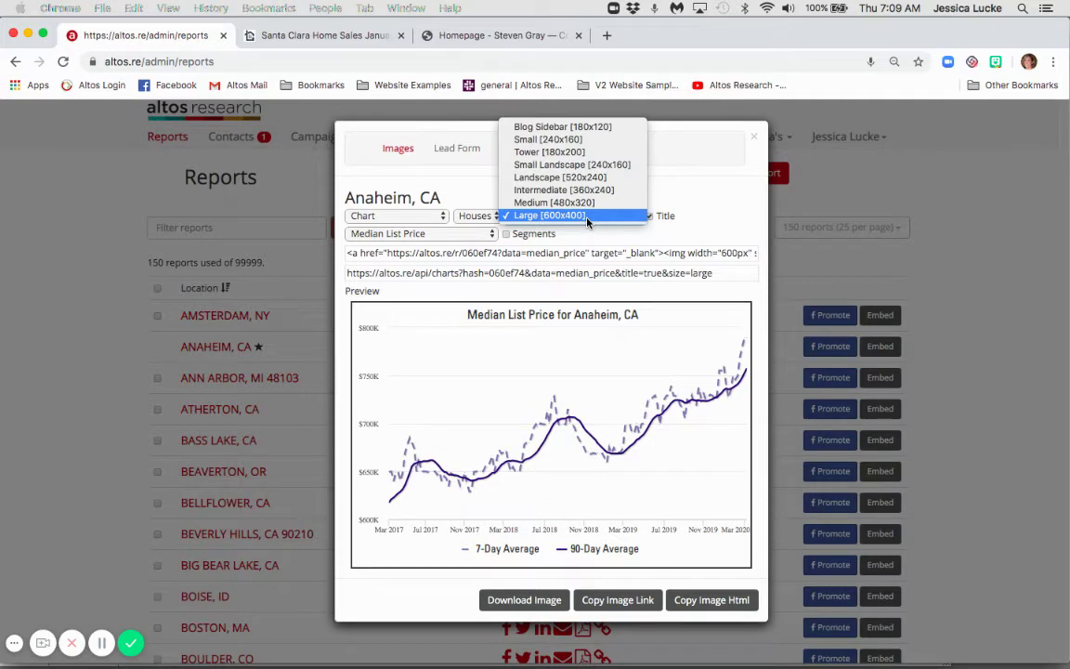
{"action": "left_click", "coordinate": [587, 217]}
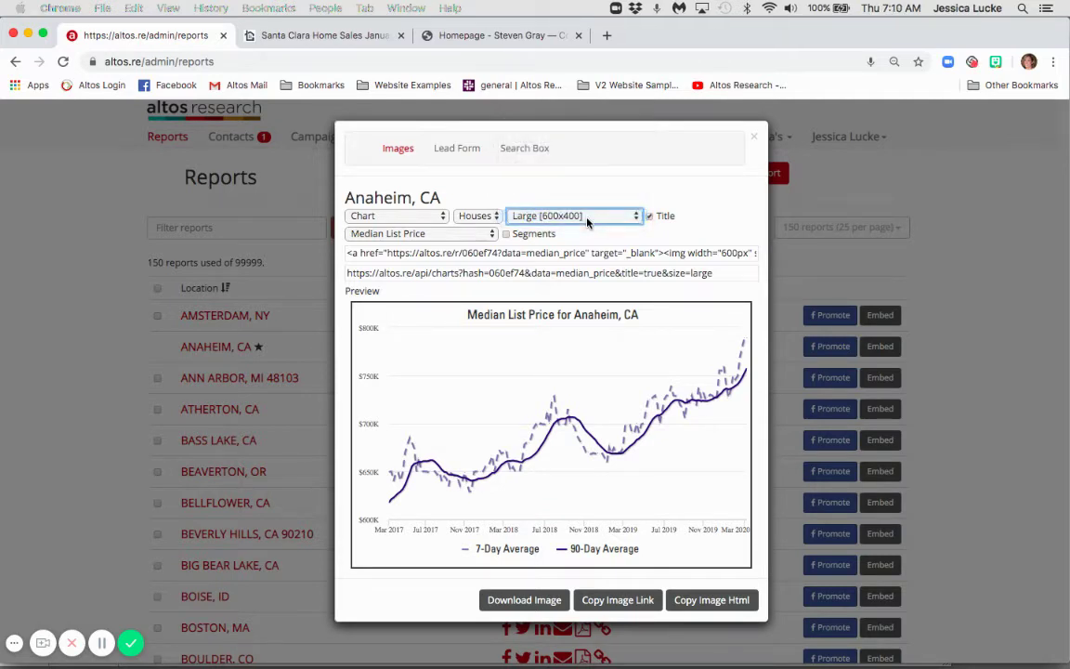
Enable segments on the Anaheim chart and change its statistic to Market Action Index
{"action": "left_click", "coordinate": [489, 234]}
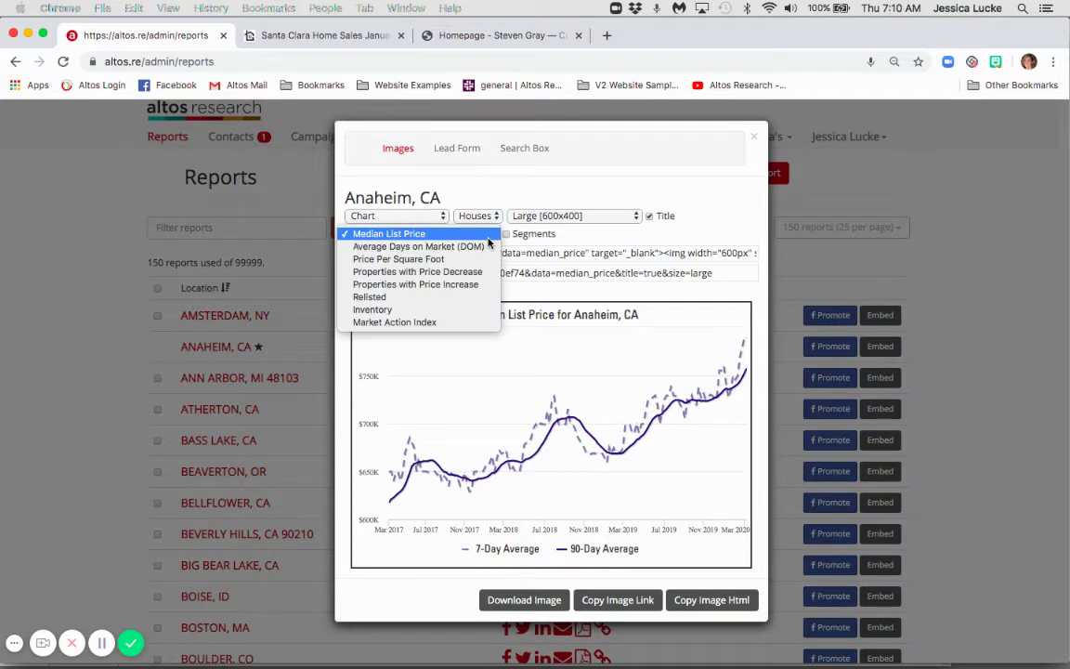
{"action": "left_click", "coordinate": [597, 242]}
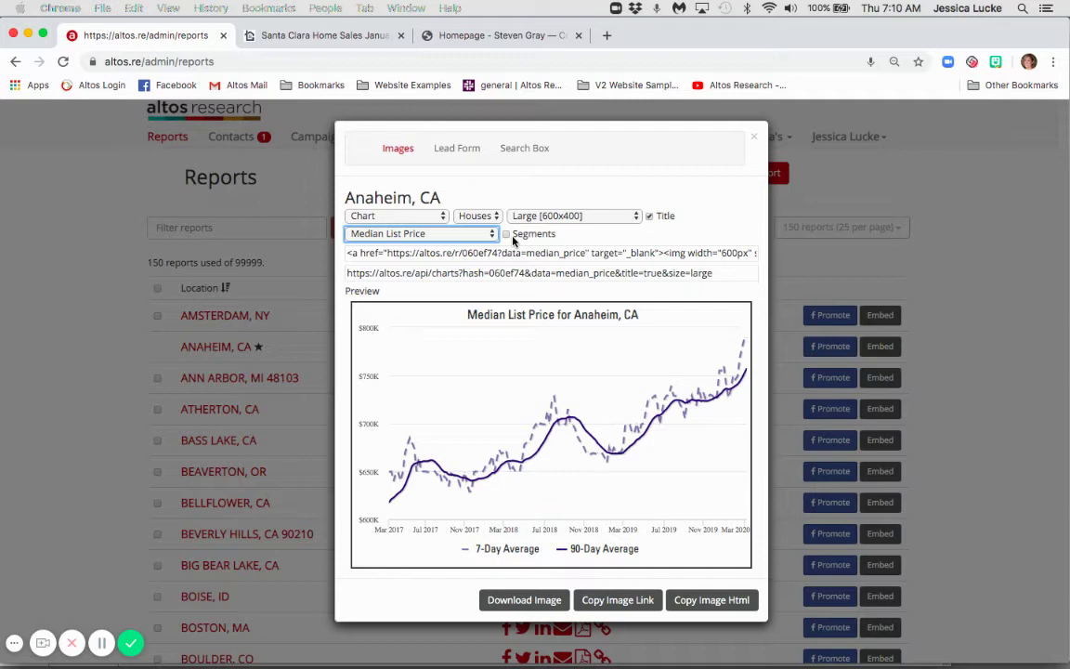
{"action": "left_click", "coordinate": [507, 235]}
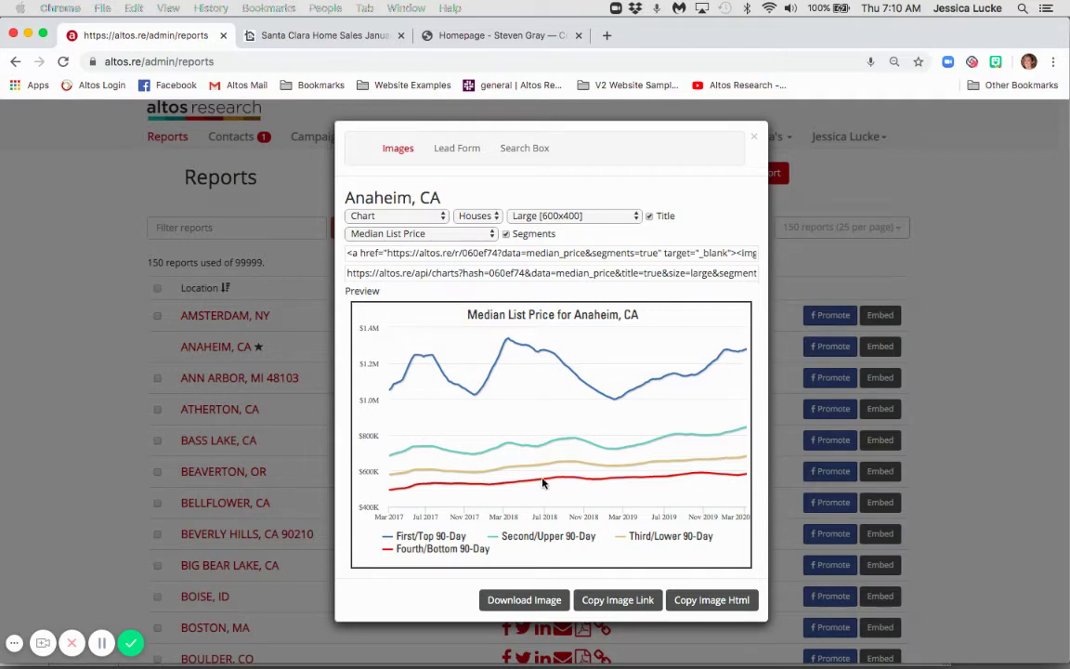
{"action": "left_click", "coordinate": [492, 234]}
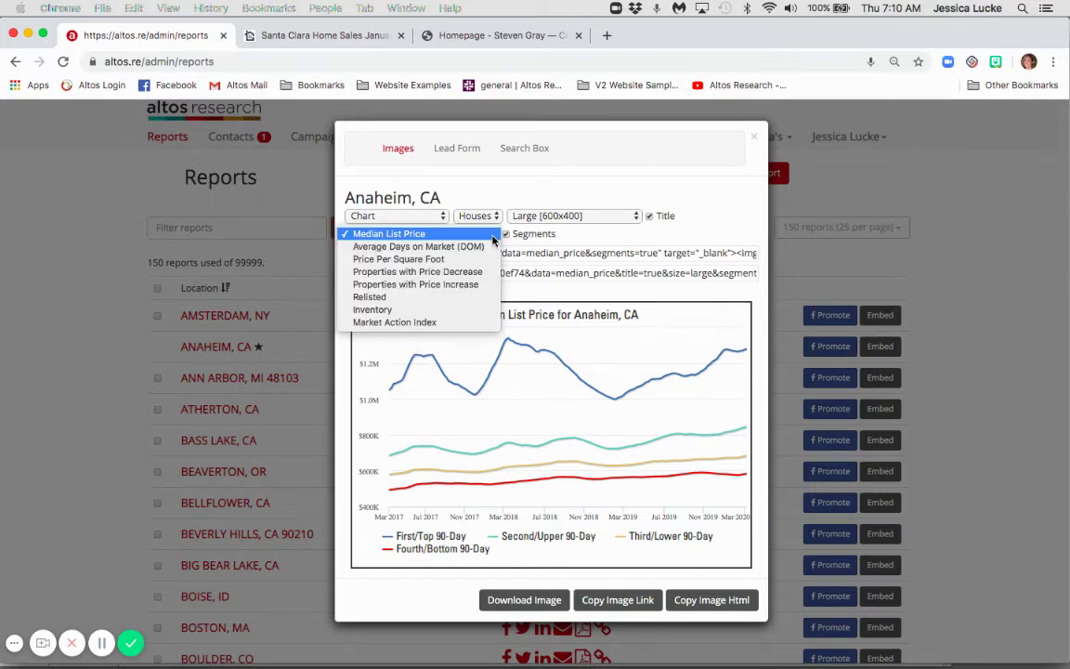
{"action": "left_click", "coordinate": [458, 323]}
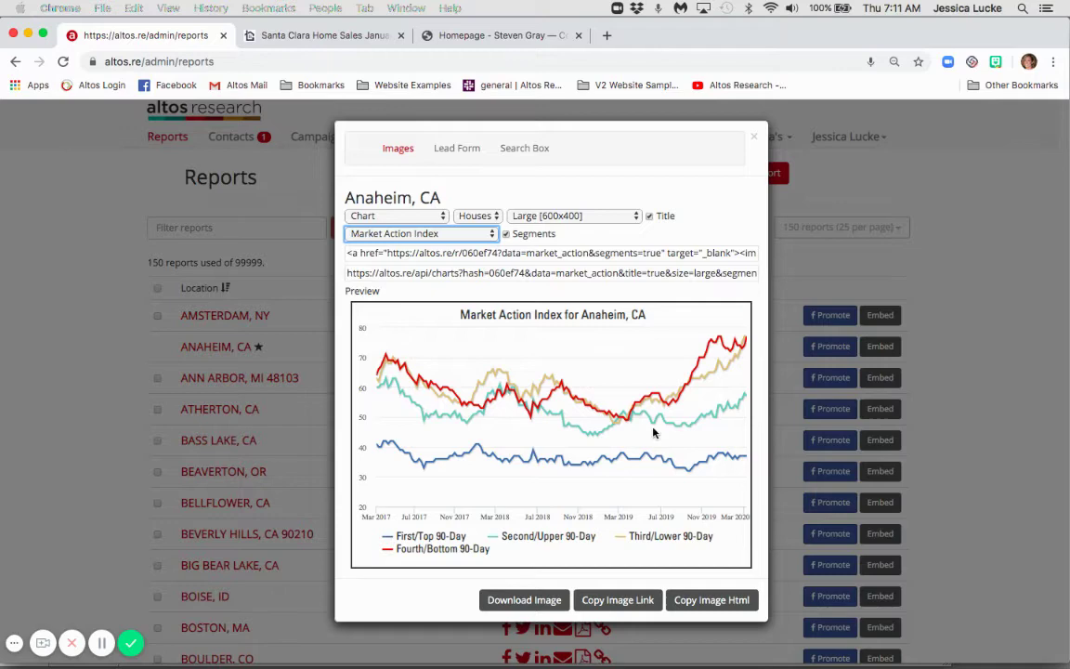
Copy the Market Action Index chart's image link and preview it in a temporary browser tab
{"action": "left_click", "coordinate": [607, 600]}
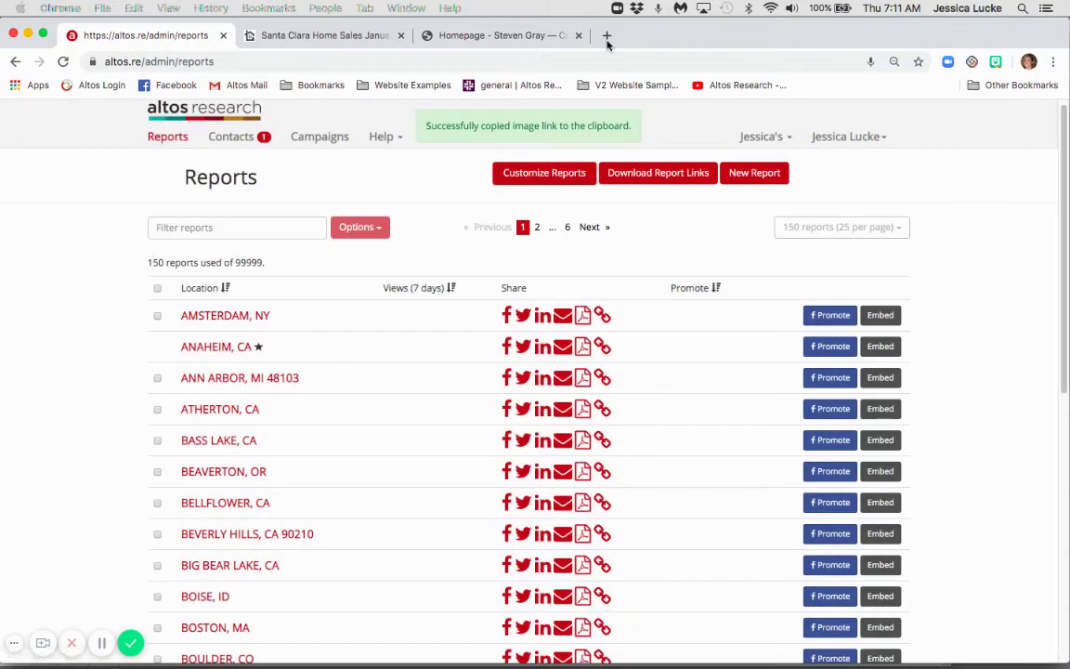
{"action": "left_click", "coordinate": [605, 36]}
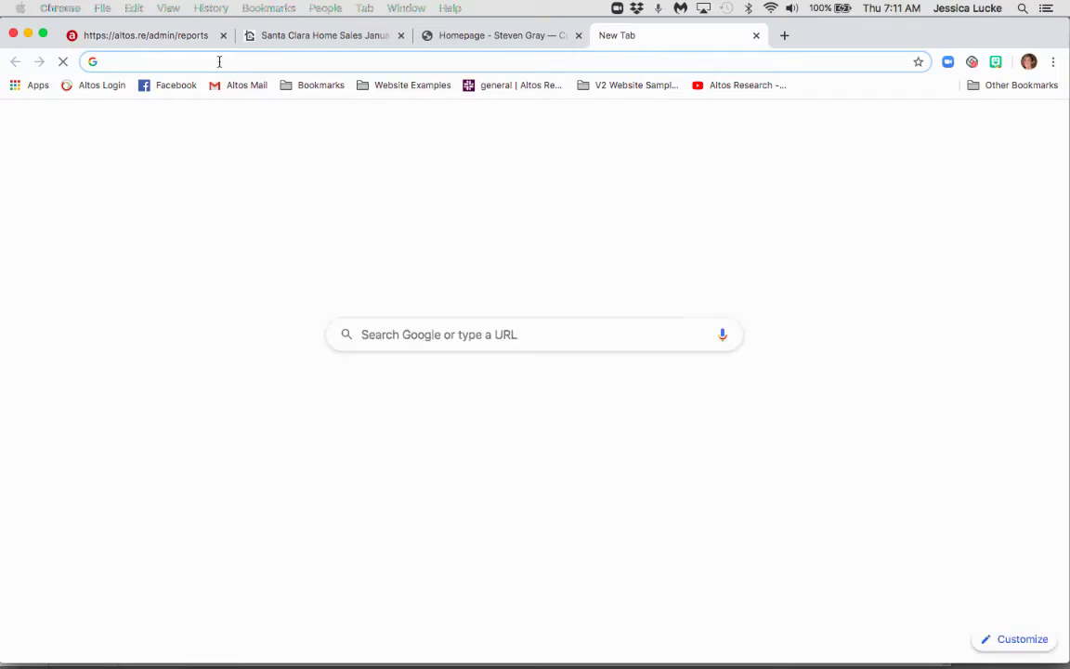
{"action": "key", "text": "super+v"}
{"action": "key", "text": "Return"}
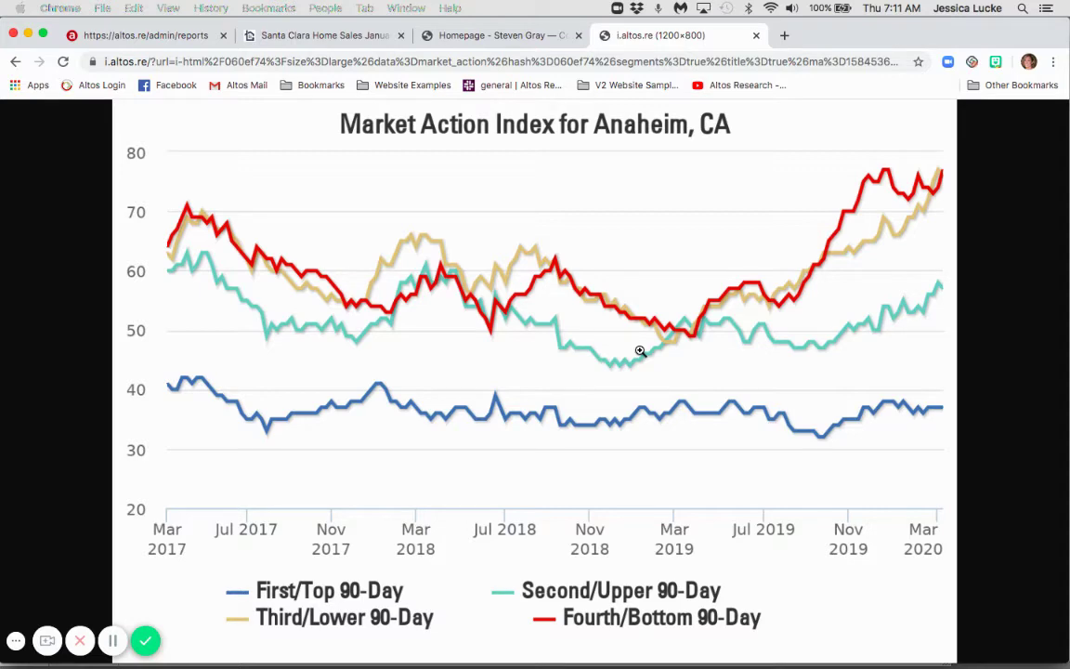
{"action": "left_click", "coordinate": [757, 35]}
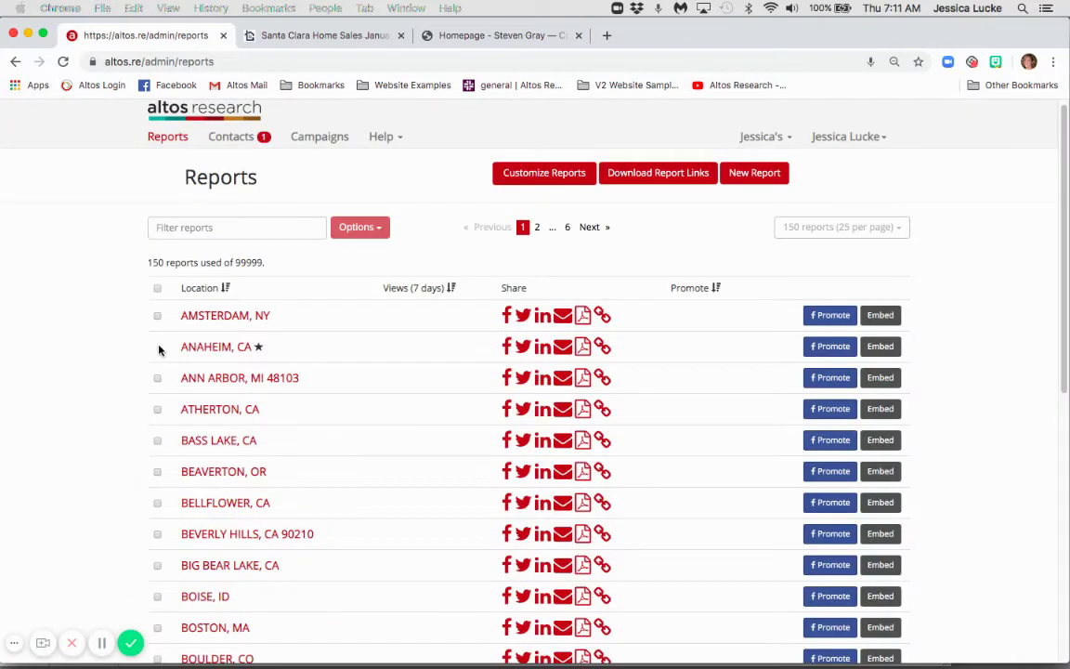
Reopen the Anaheim, CA embed options and preview the Market Profile and Market Action Index image types
{"action": "left_click", "coordinate": [882, 346]}
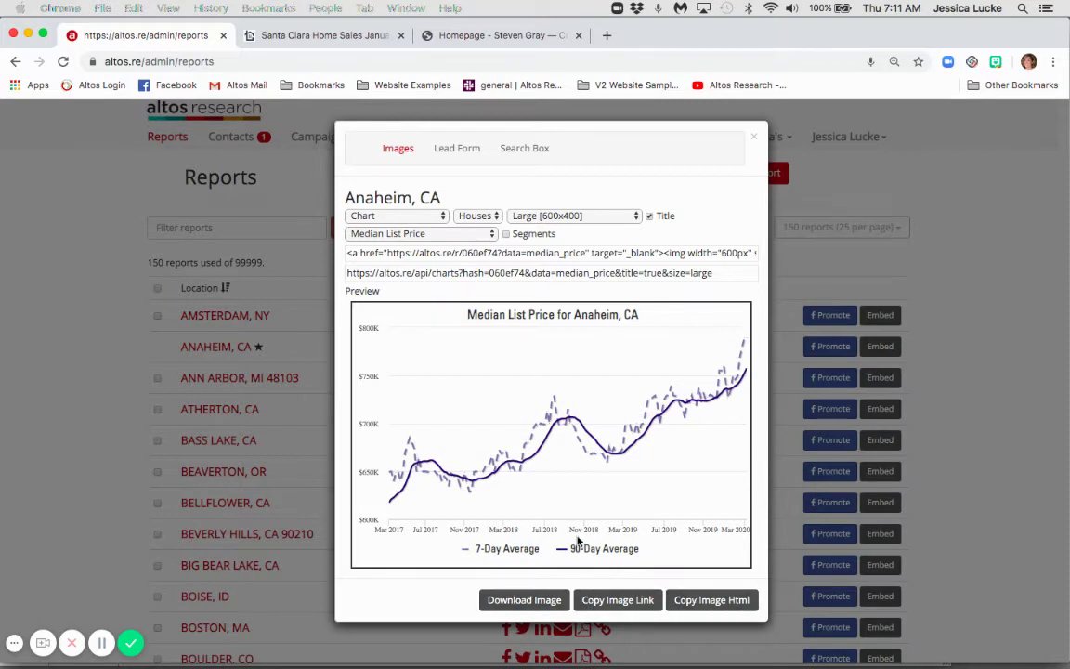
{"action": "left_click", "coordinate": [442, 217]}
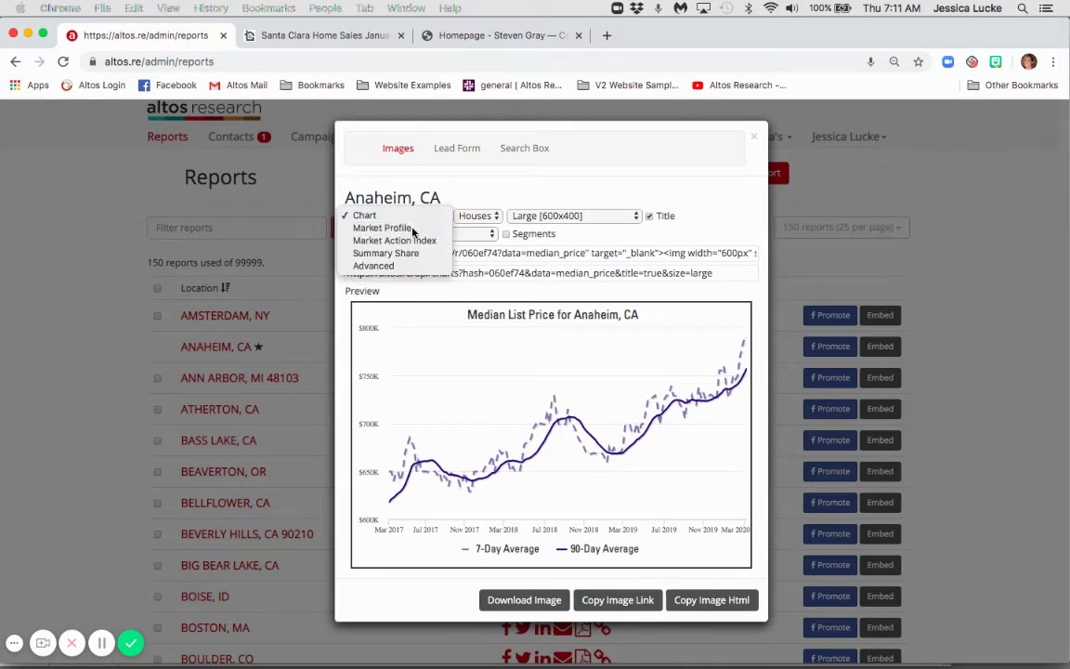
{"action": "left_click", "coordinate": [413, 228]}
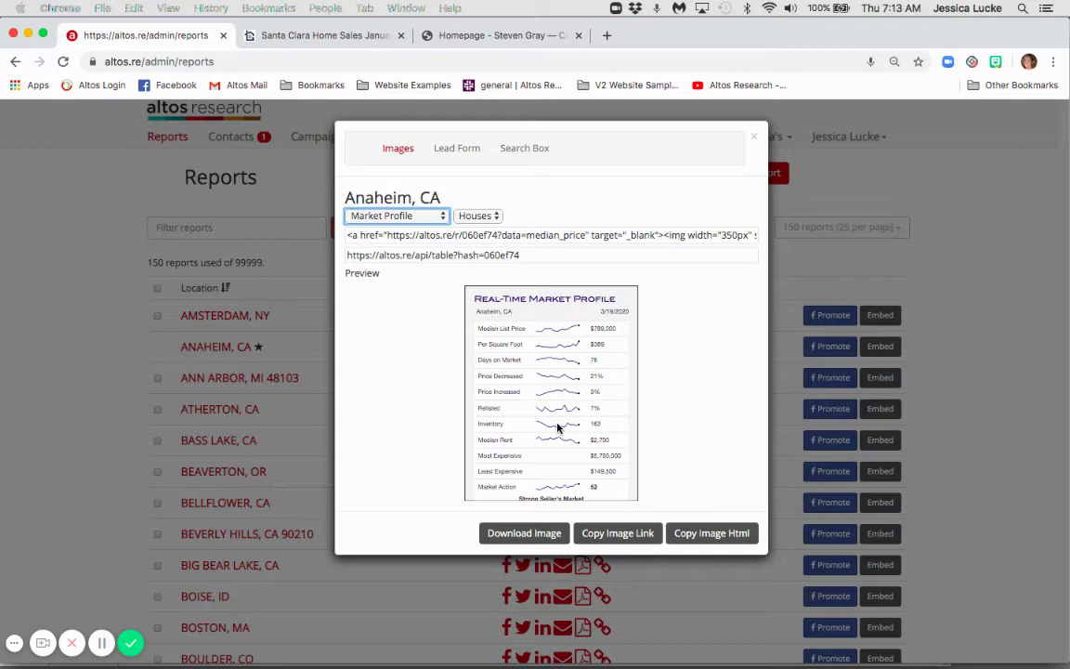
{"action": "left_click", "coordinate": [440, 217]}
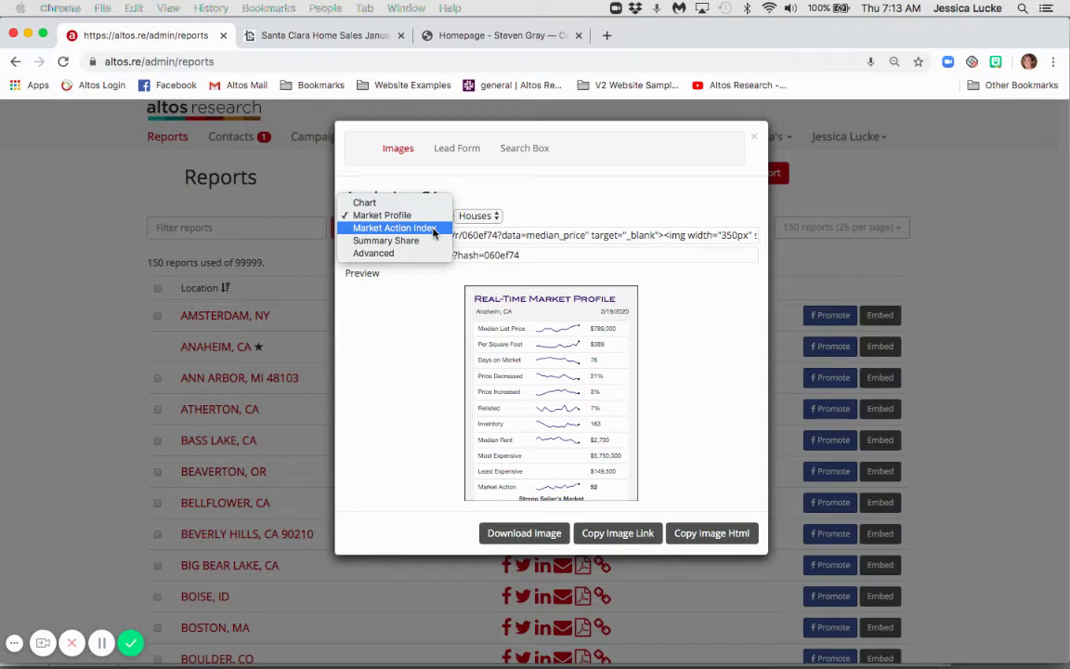
{"action": "left_click", "coordinate": [432, 229]}
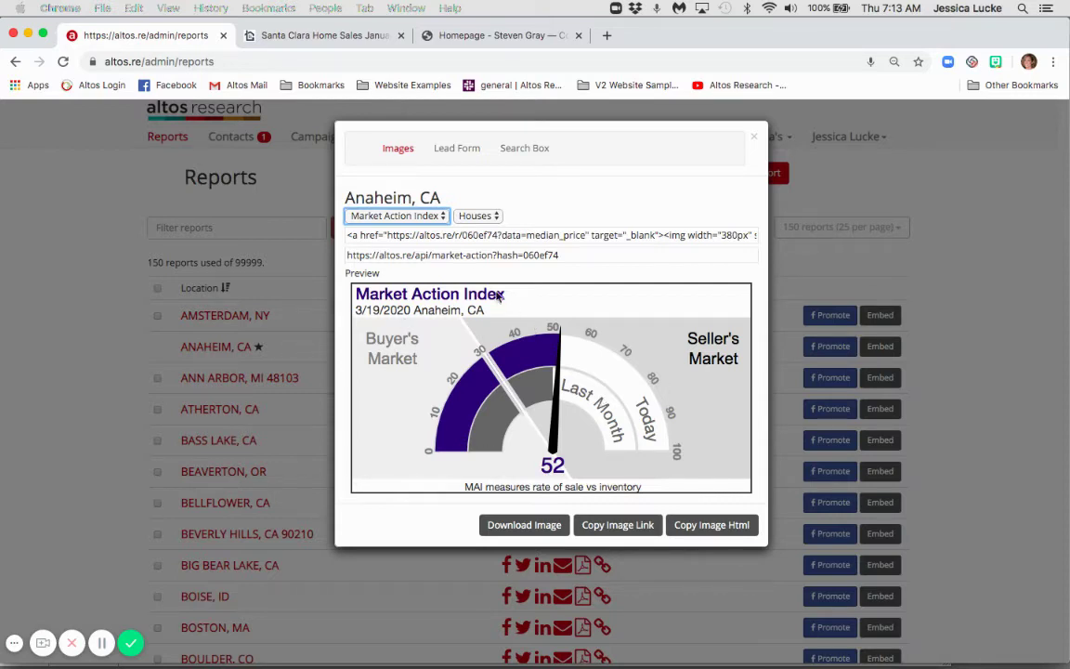
Switch the image type to Advanced and review its chart preview and the statistics offered for Stat One
{"action": "left_click", "coordinate": [445, 217]}
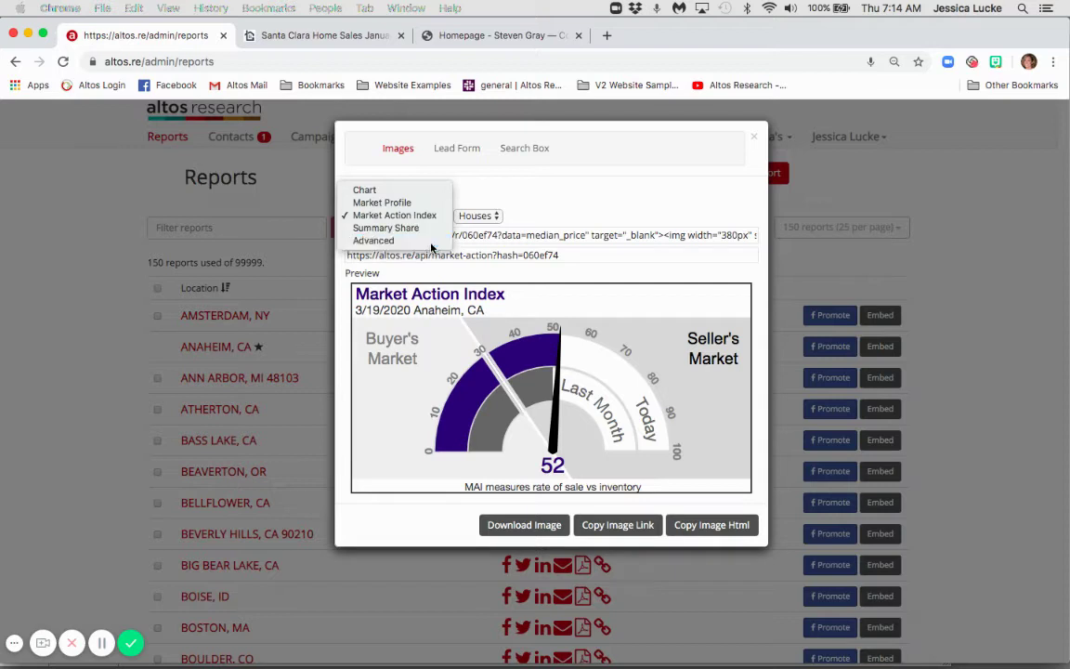
{"action": "left_click", "coordinate": [429, 243]}
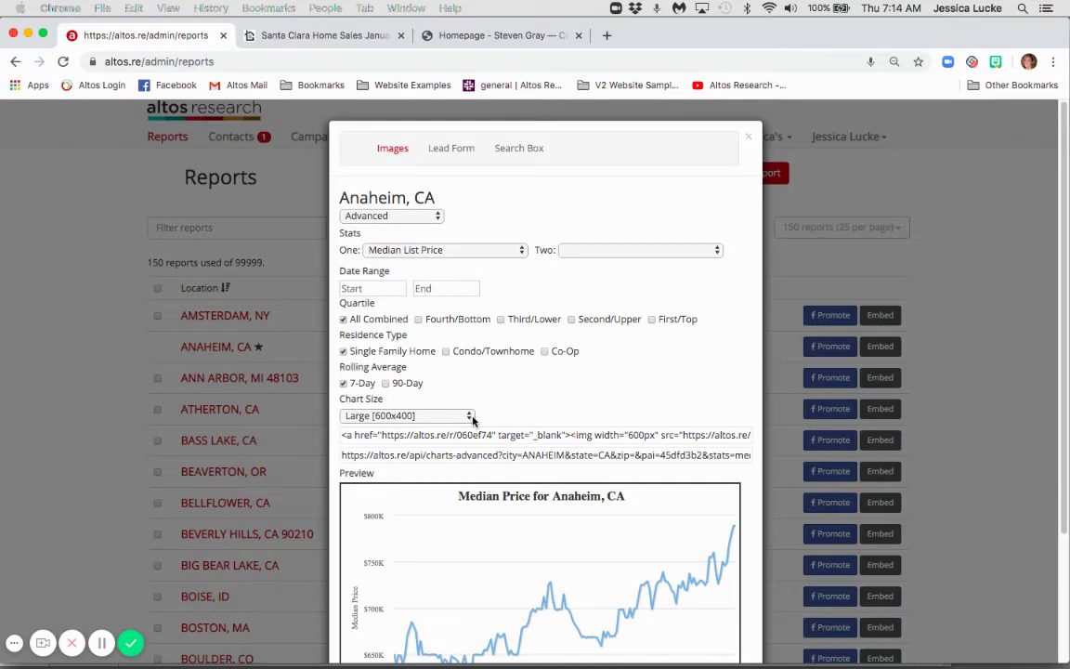
{"action": "scroll", "coordinate": [478, 404], "scroll_direction": "down", "scroll_amount": 3}
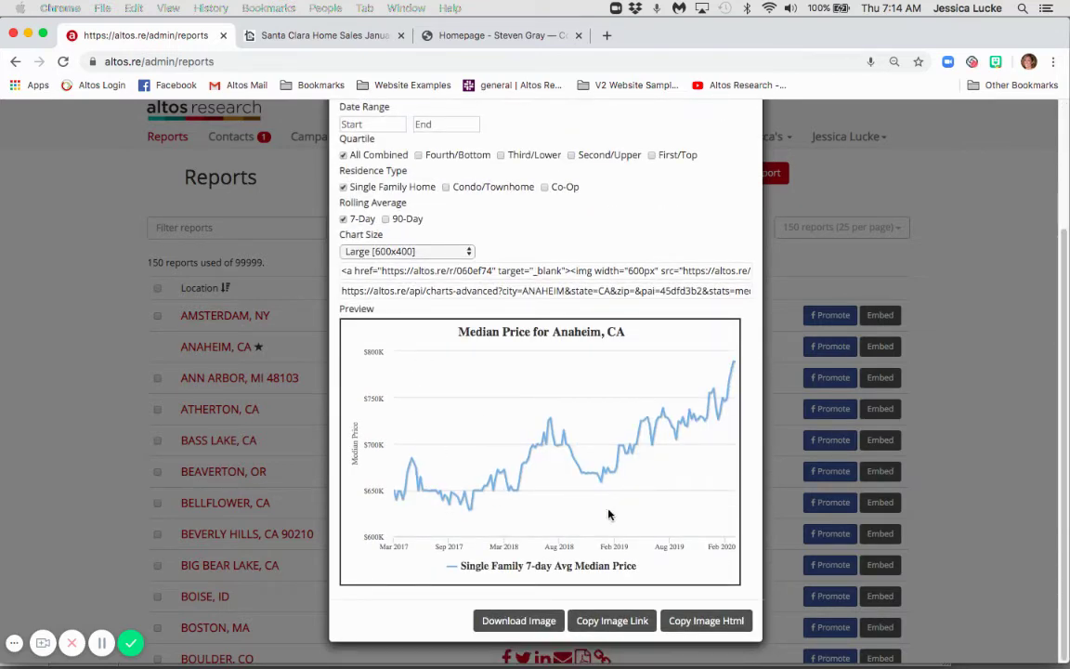
{"action": "scroll", "coordinate": [565, 253], "scroll_direction": "up", "scroll_amount": 3}
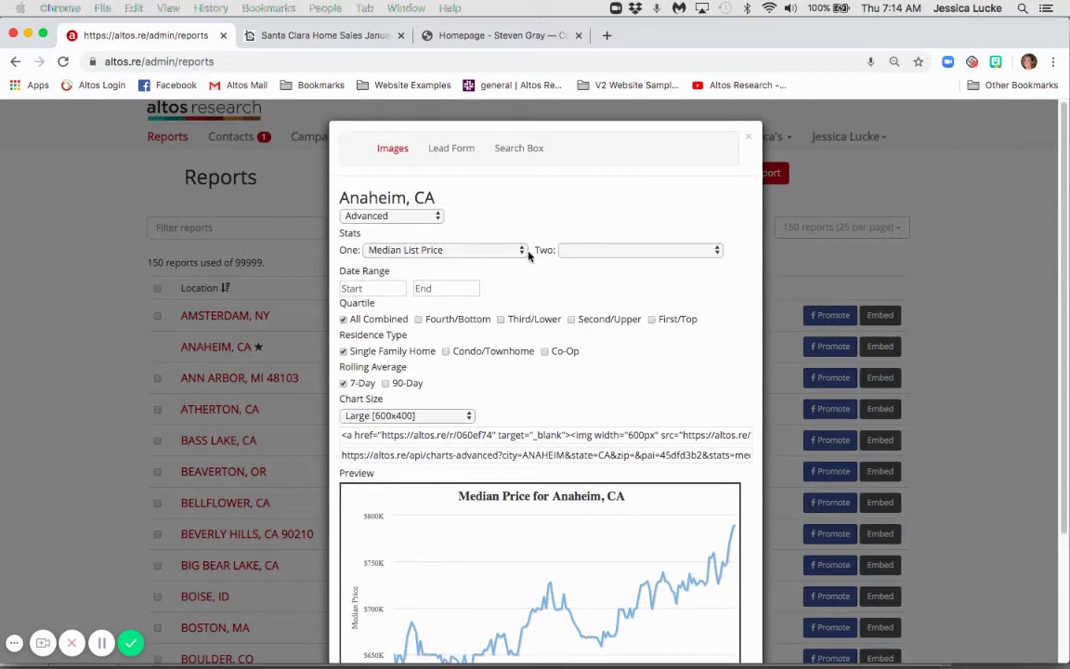
{"action": "left_click", "coordinate": [515, 250]}
{"action": "scroll", "coordinate": [487, 371], "scroll_direction": "down", "scroll_amount": 2}
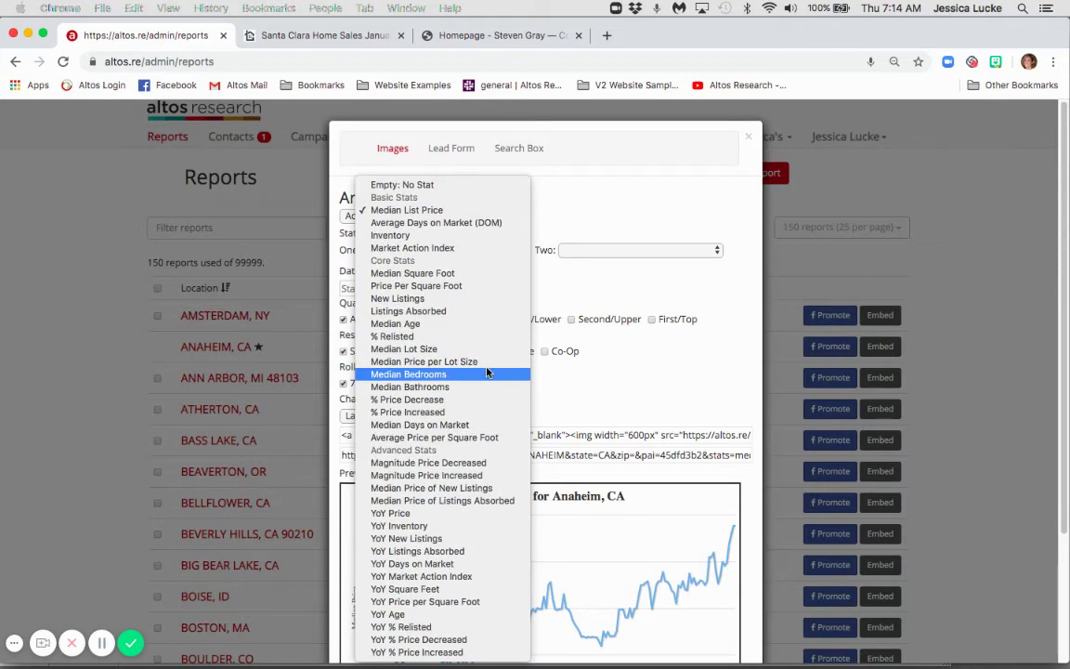
{"action": "left_click", "coordinate": [603, 187]}
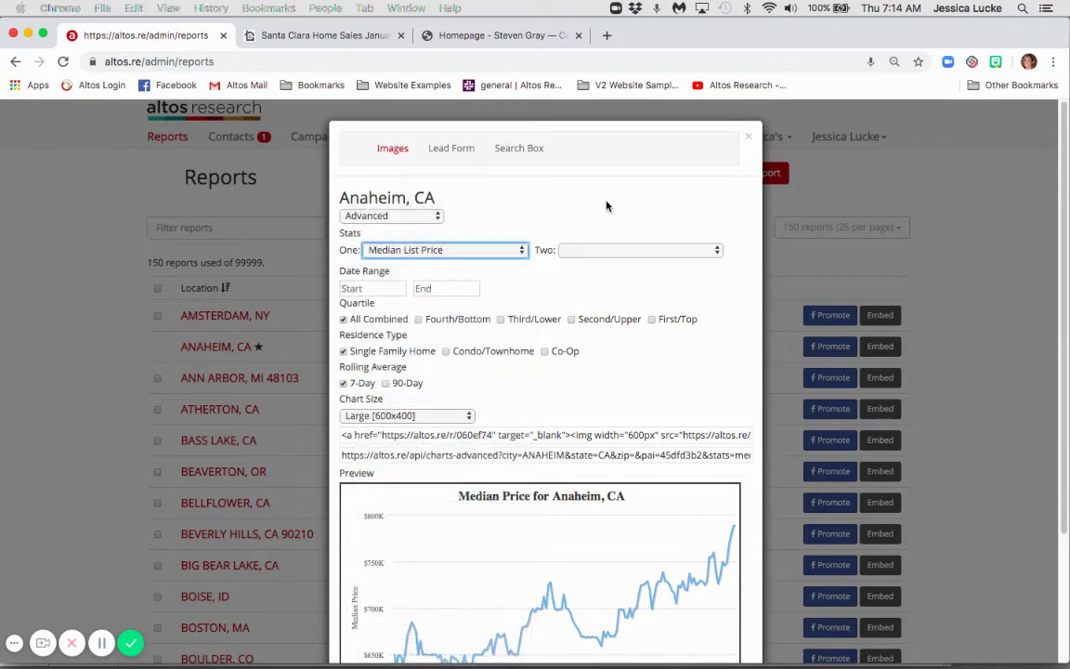
Set the embedded image type back to Chart
{"action": "left_click", "coordinate": [397, 151]}
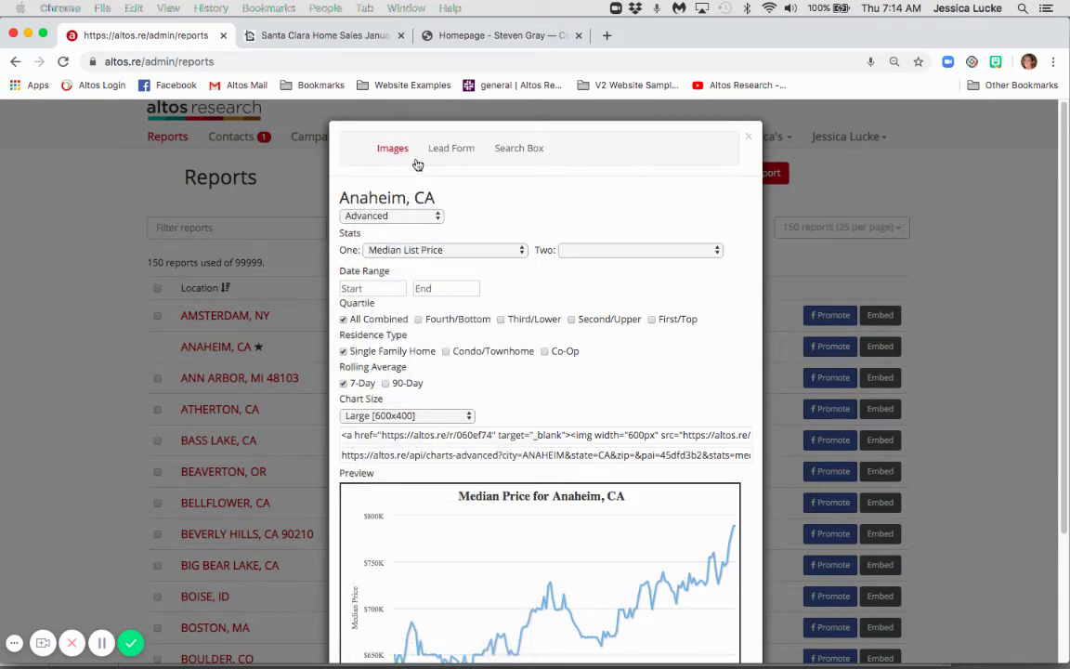
{"action": "left_click", "coordinate": [390, 215]}
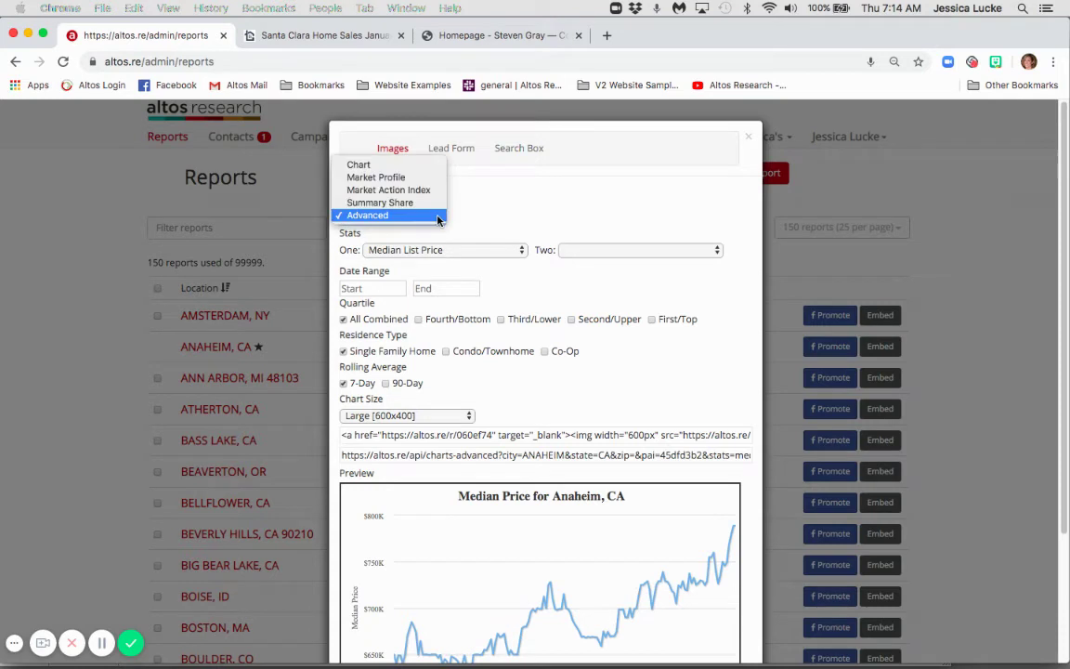
{"action": "left_click", "coordinate": [359, 166]}
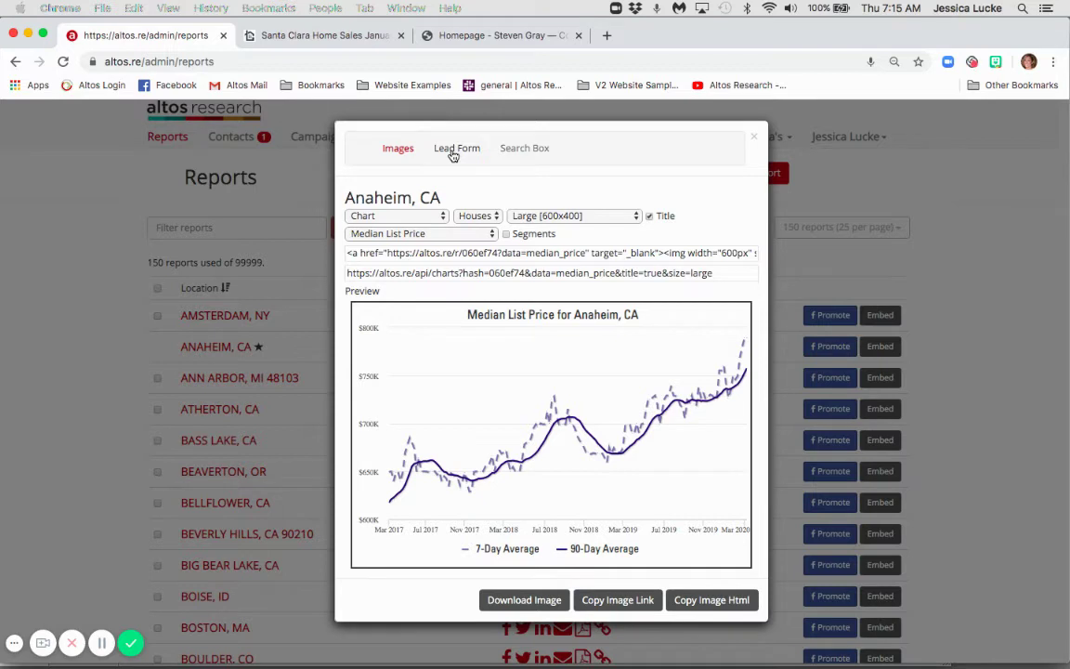
Set up the lead form link with the New Client Default Campaign and all reports, and show its iframe embed code
{"action": "left_click", "coordinate": [456, 150]}
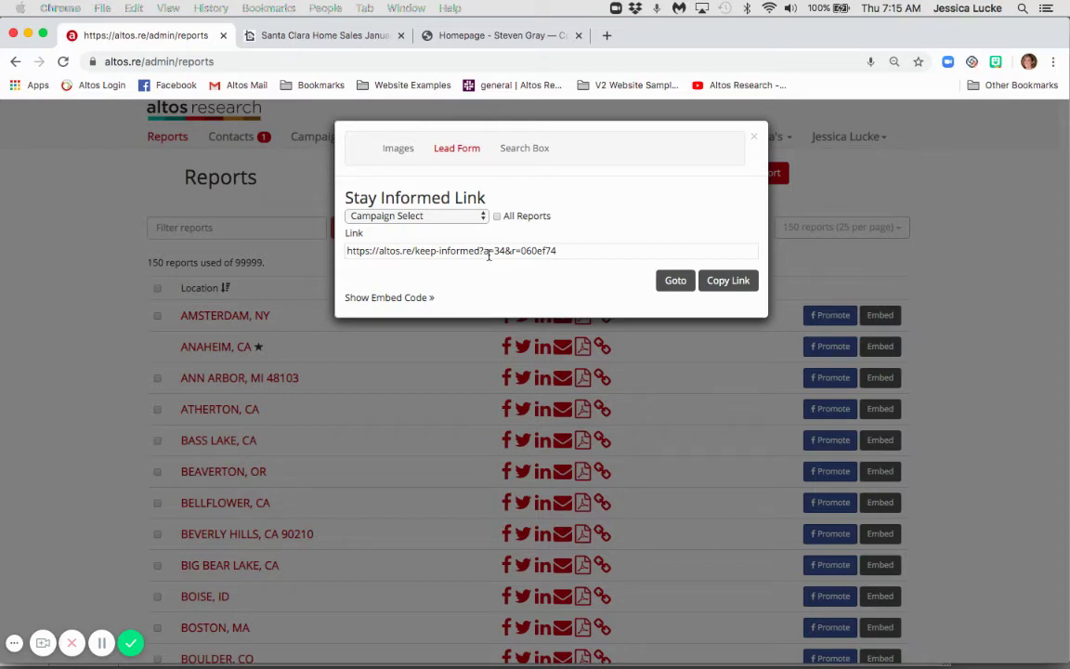
{"action": "left_click", "coordinate": [451, 217]}
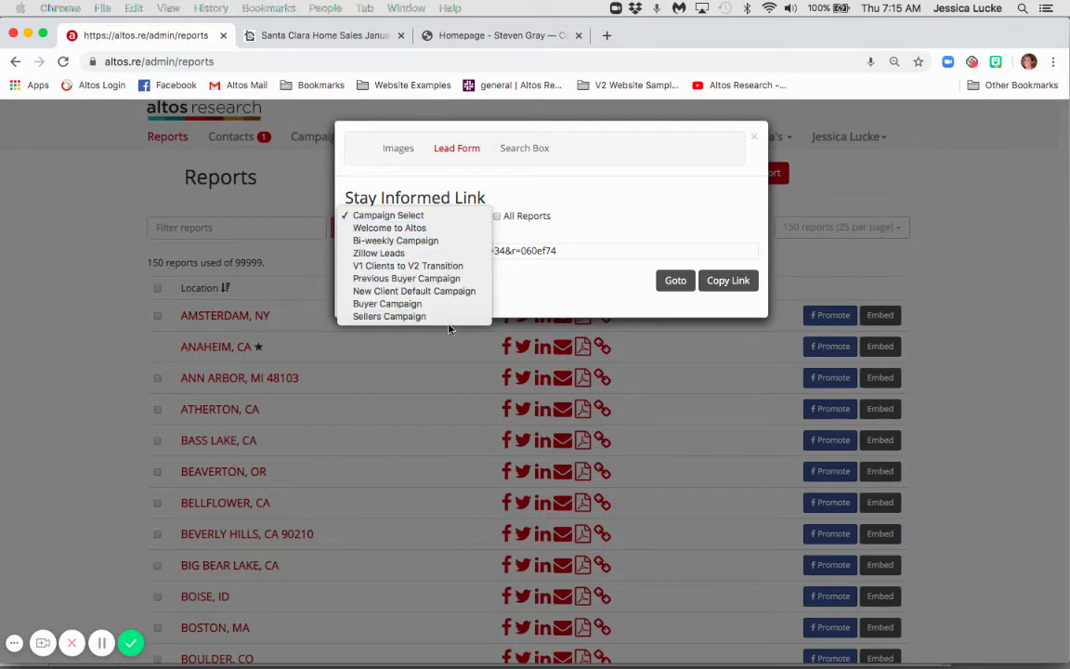
{"action": "left_click", "coordinate": [412, 291]}
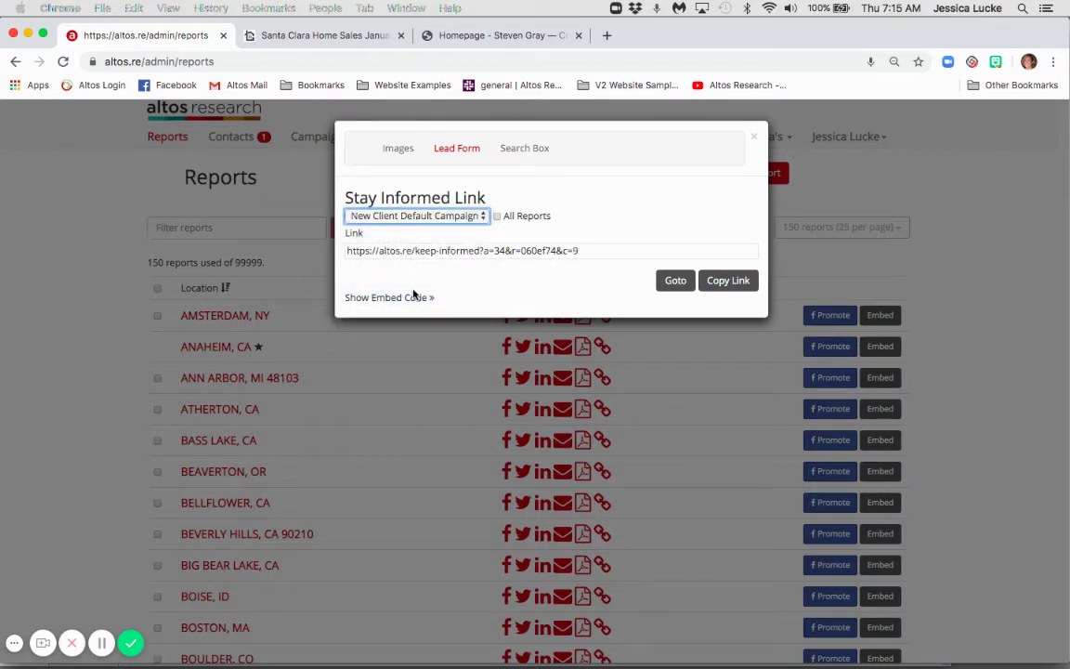
{"action": "left_click", "coordinate": [498, 218]}
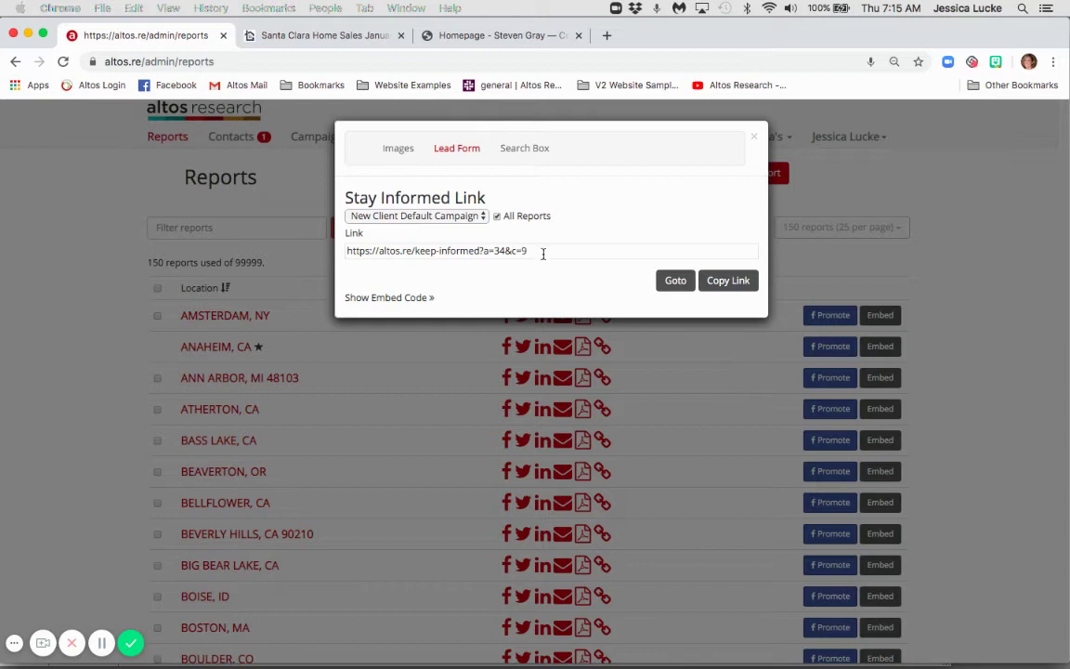
{"action": "left_click", "coordinate": [382, 300]}
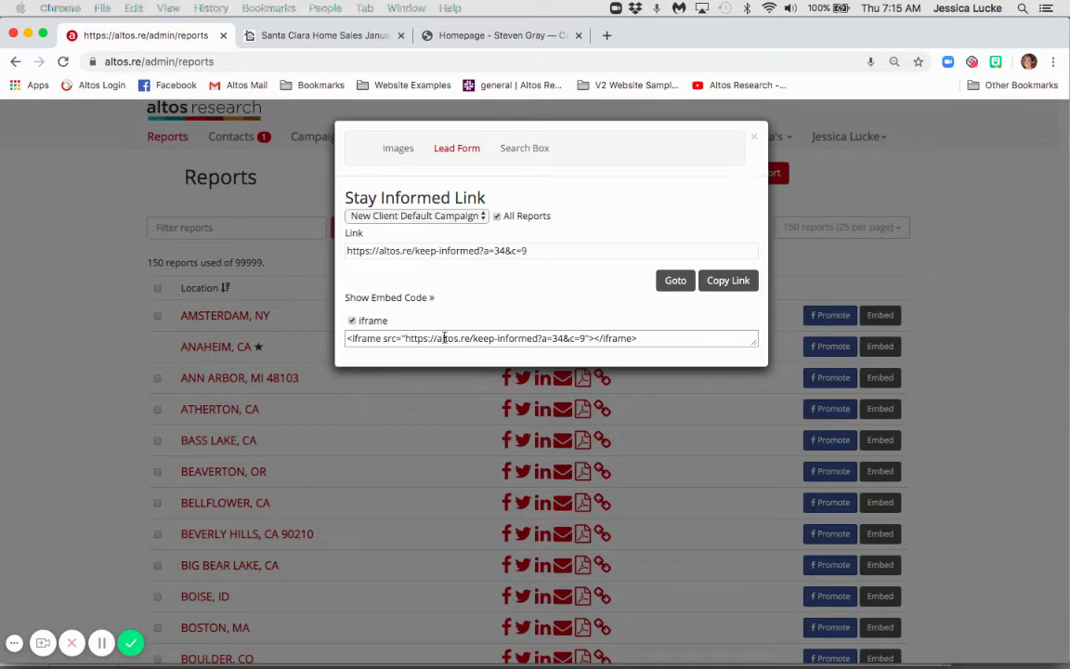
Open the Stay Informed lead form in a new browser tab and look through its selectable reports
{"action": "left_click", "coordinate": [727, 280]}
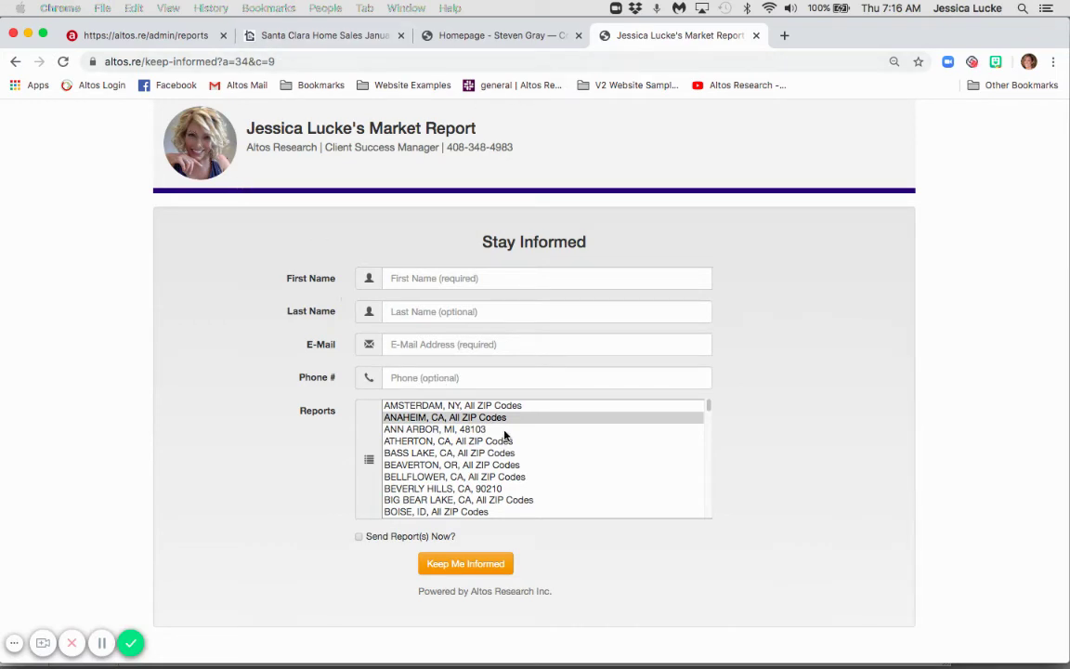
{"action": "scroll", "coordinate": [478, 429], "scroll_direction": "down", "scroll_amount": 15}
{"action": "scroll", "coordinate": [504, 434], "scroll_direction": "down", "scroll_amount": 10}
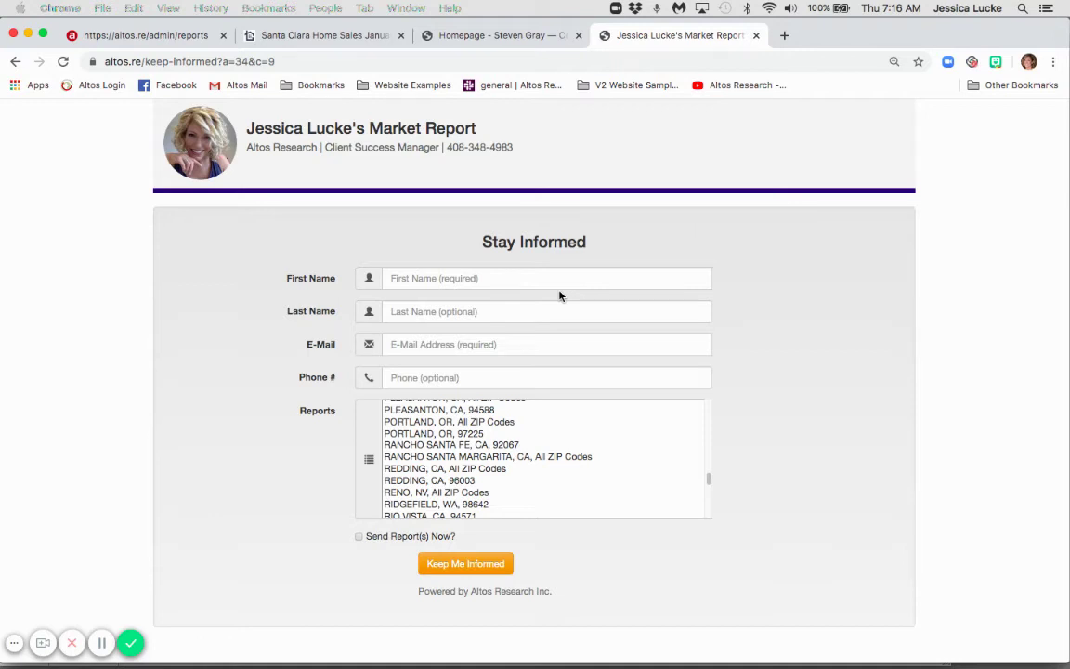
Copy the search box link from the embed options of the Anaheim, CA report on the reports page
{"action": "left_click", "coordinate": [135, 36]}
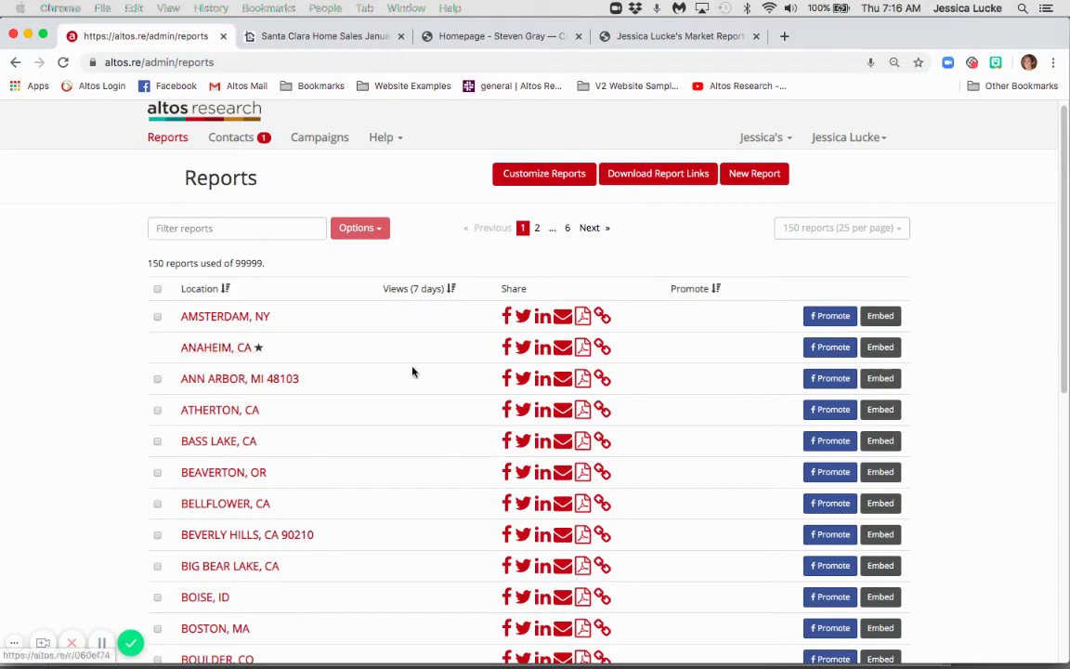
{"action": "left_click", "coordinate": [882, 346]}
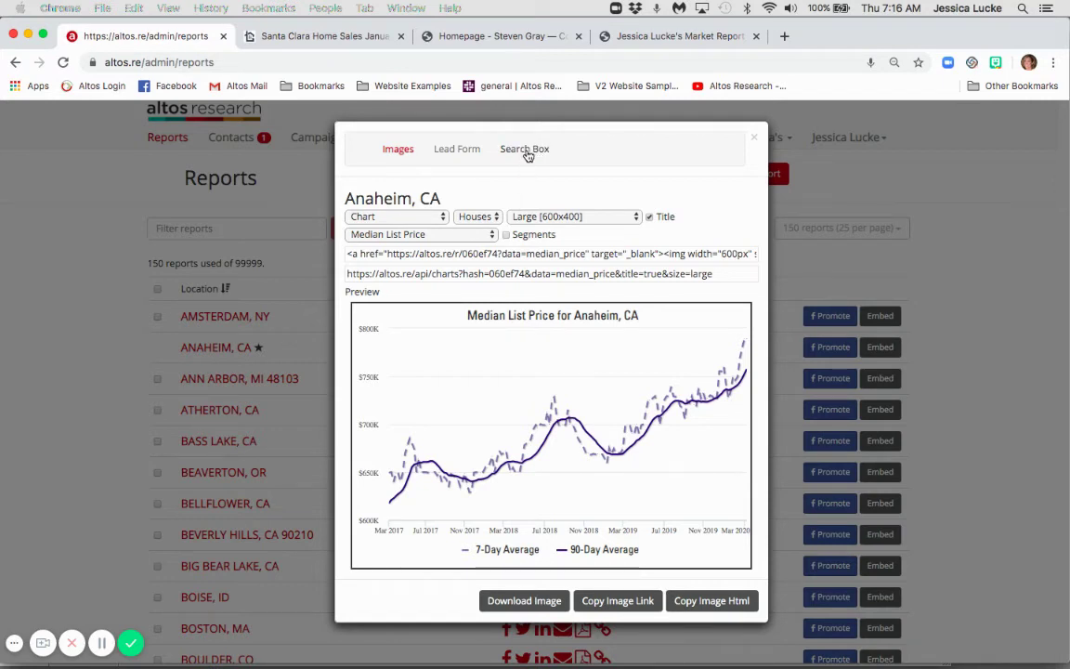
{"action": "left_click", "coordinate": [526, 153]}
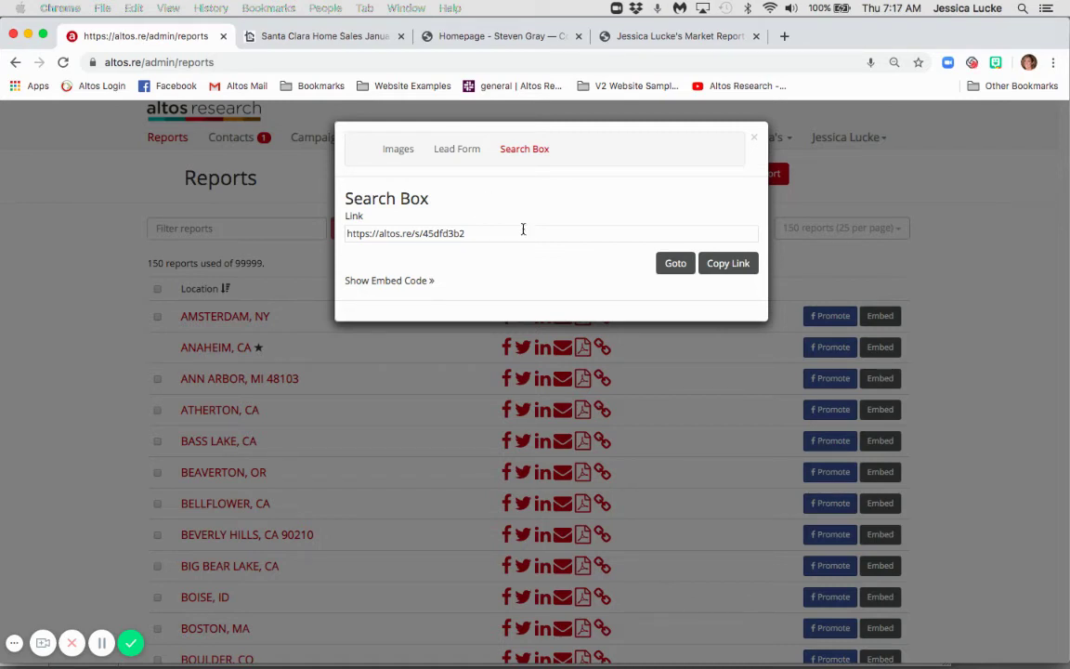
{"action": "left_click", "coordinate": [717, 266]}
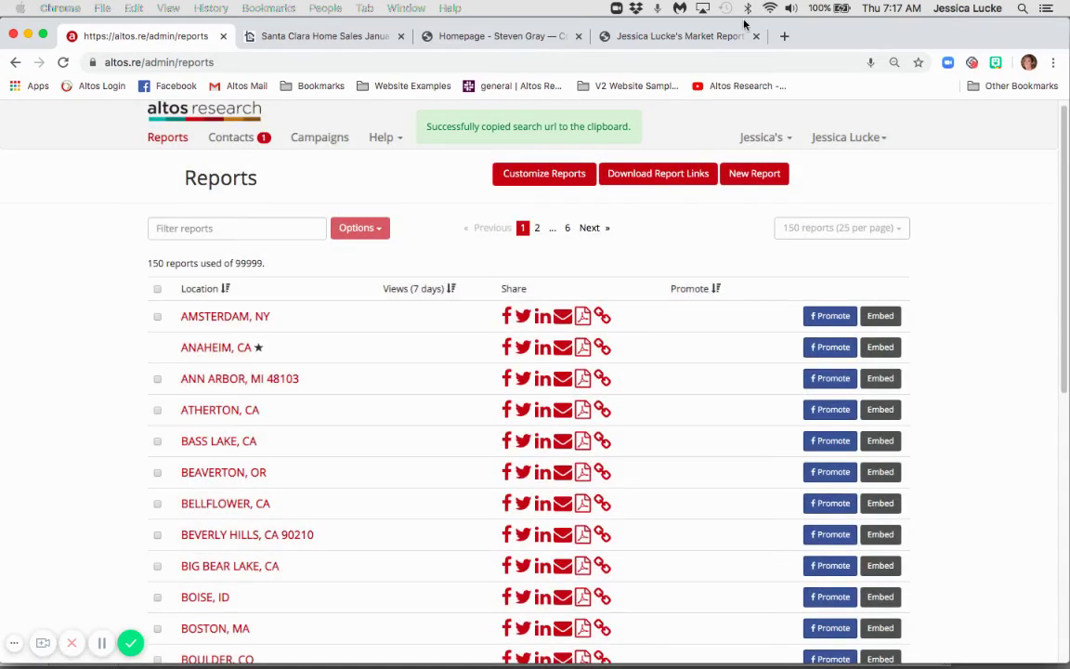
Load the copied search box link in the lead form's browser tab and search it for Los Gatos
{"action": "left_click", "coordinate": [661, 33]}
{"action": "left_click", "coordinate": [613, 62]}
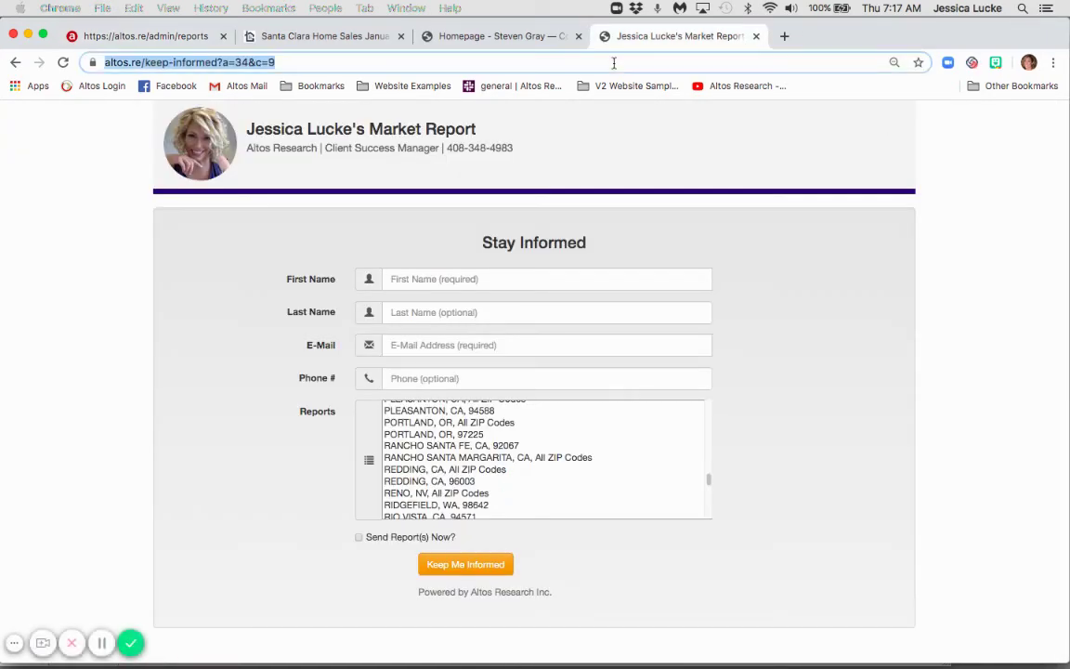
{"action": "key", "text": "super+v"}
{"action": "key", "text": "Return"}
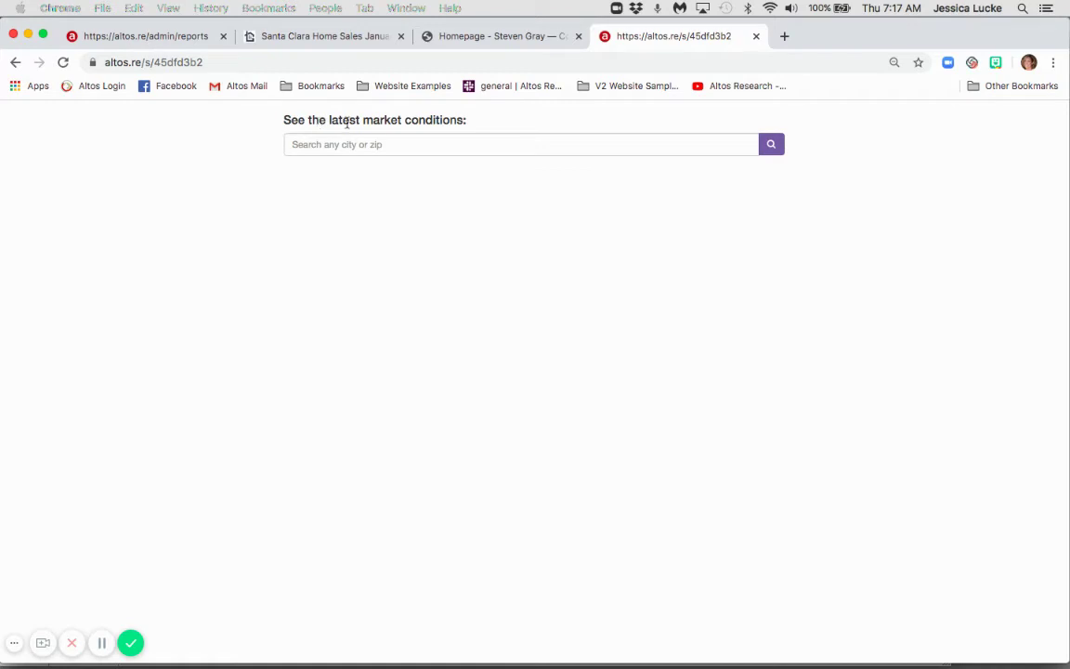
{"action": "left_click", "coordinate": [414, 147]}
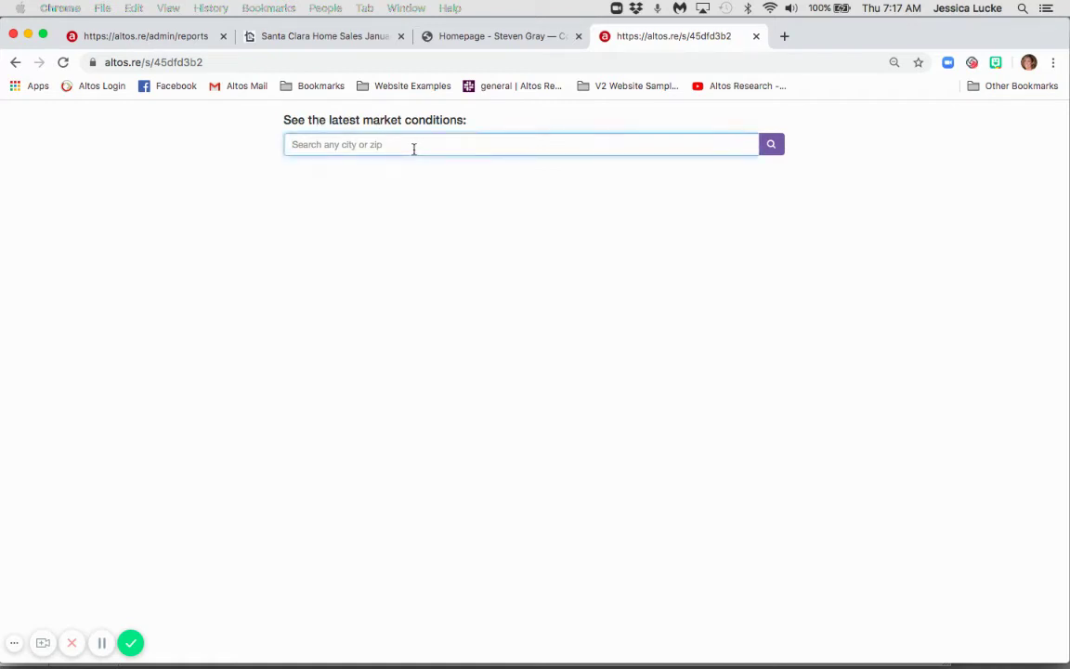
{"action": "type", "text": "Los Gatos"}
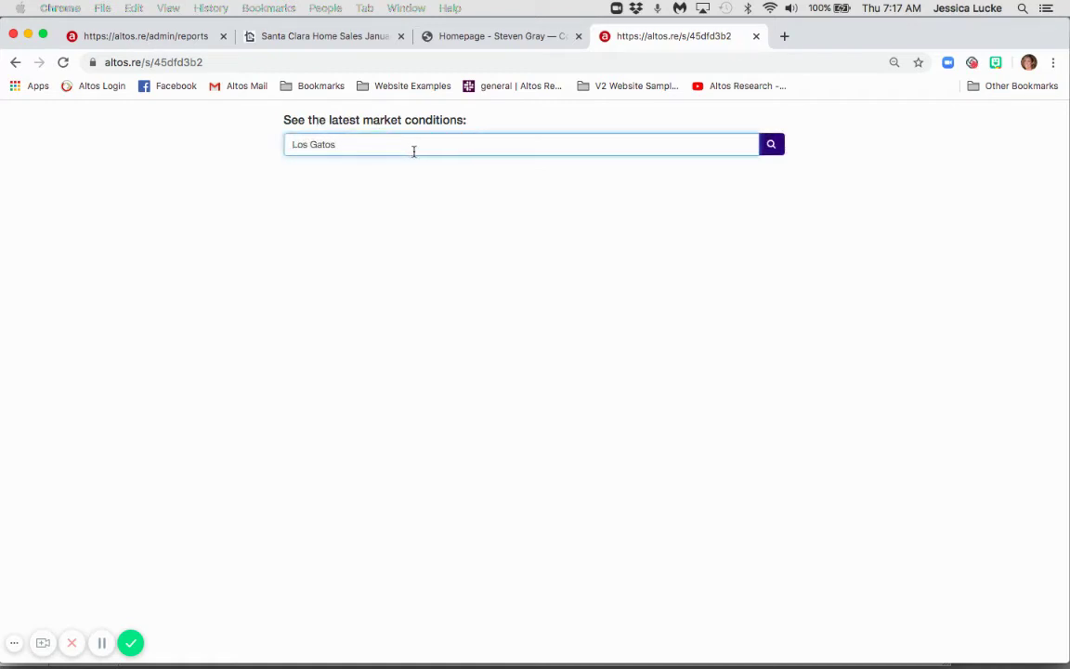
{"action": "left_click", "coordinate": [770, 145]}
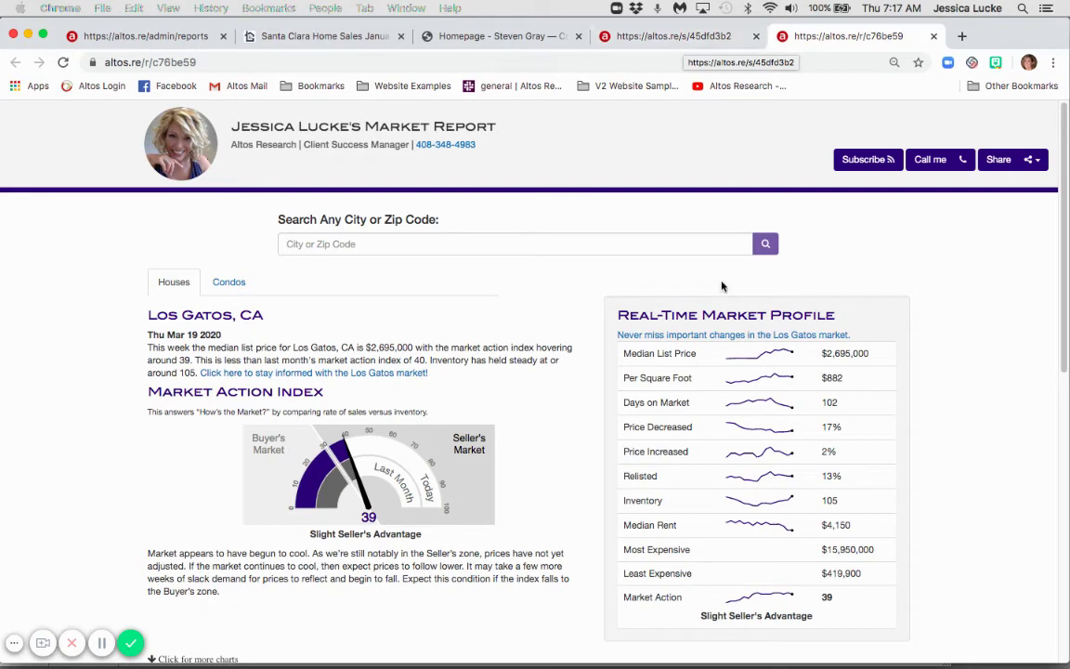
Reopen the Anaheim, CA embed options on the reports page and show the search box's iframe embed code
{"action": "left_click", "coordinate": [52, 35]}
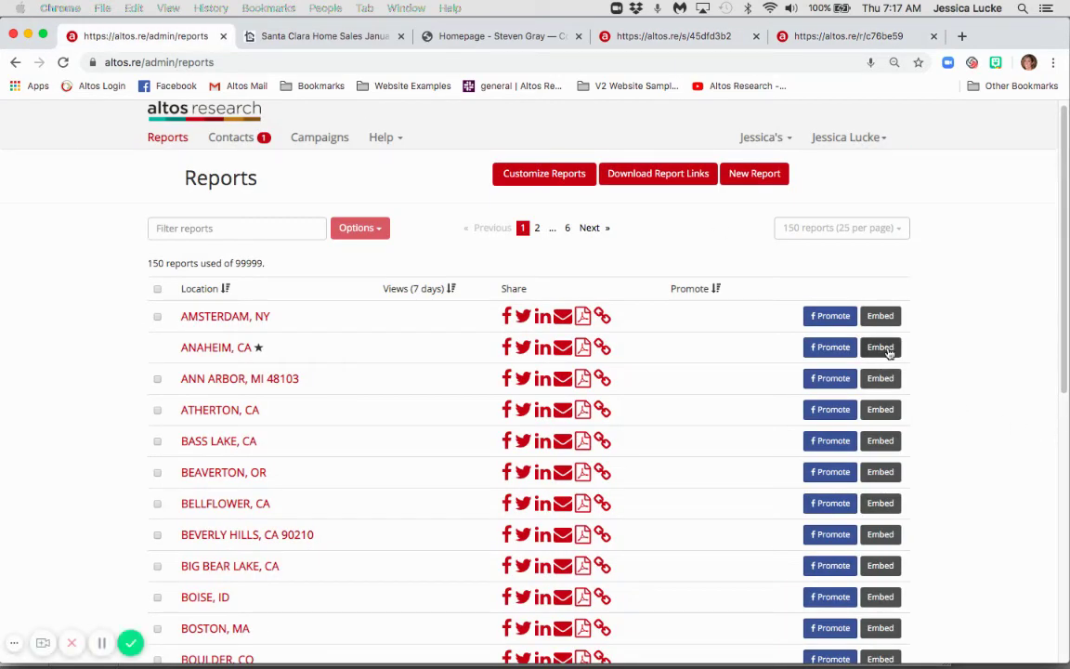
{"action": "left_click", "coordinate": [884, 347]}
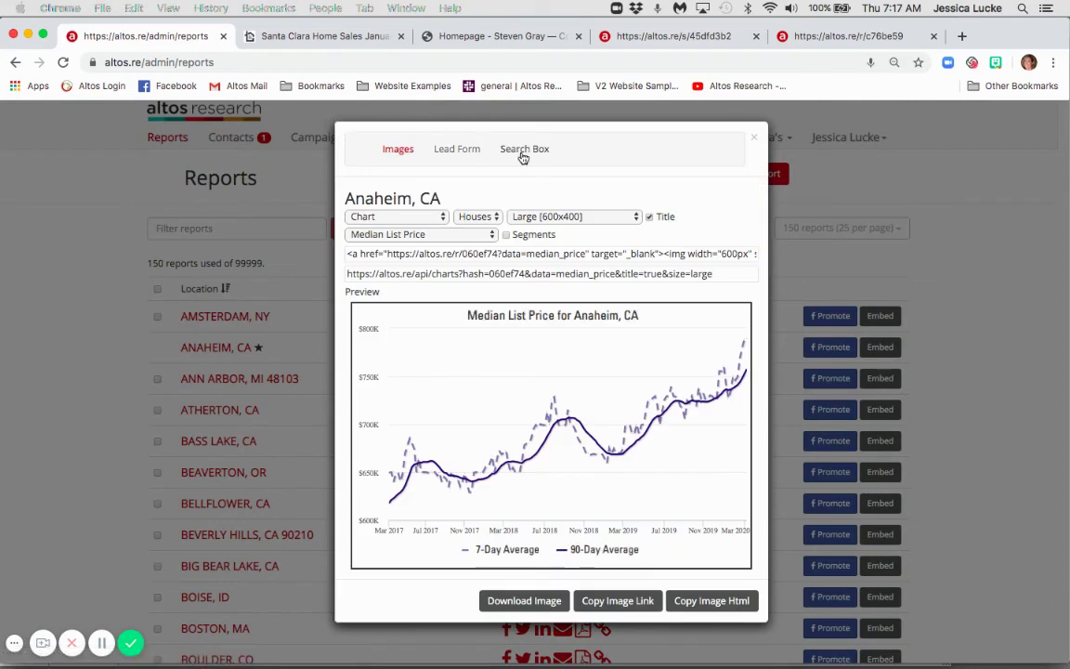
{"action": "left_click", "coordinate": [522, 150]}
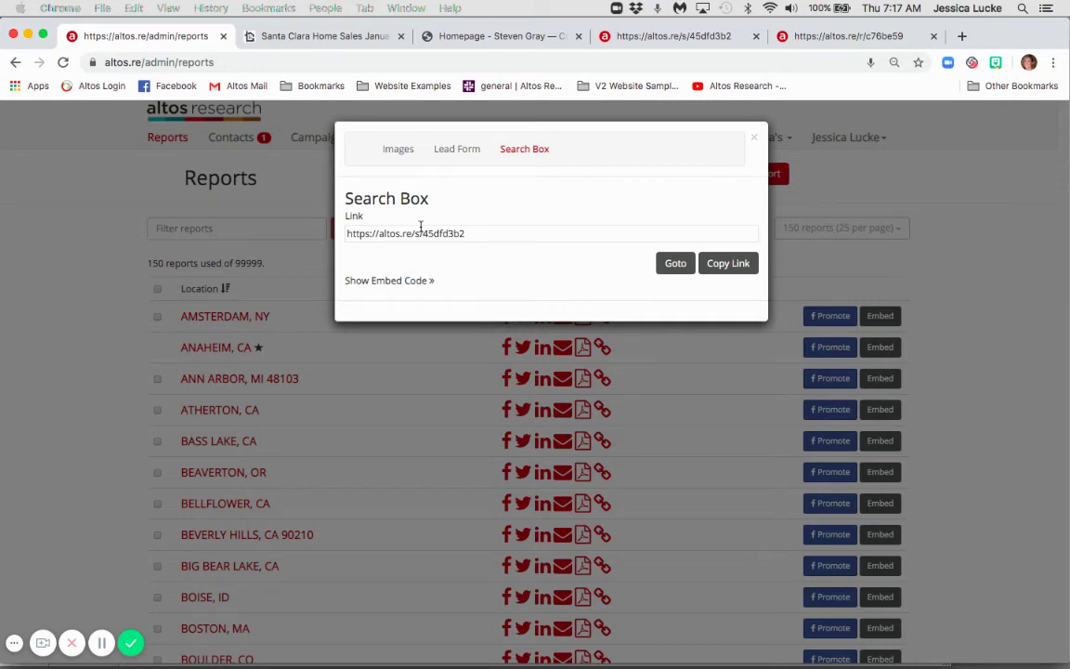
{"action": "left_click", "coordinate": [387, 282]}
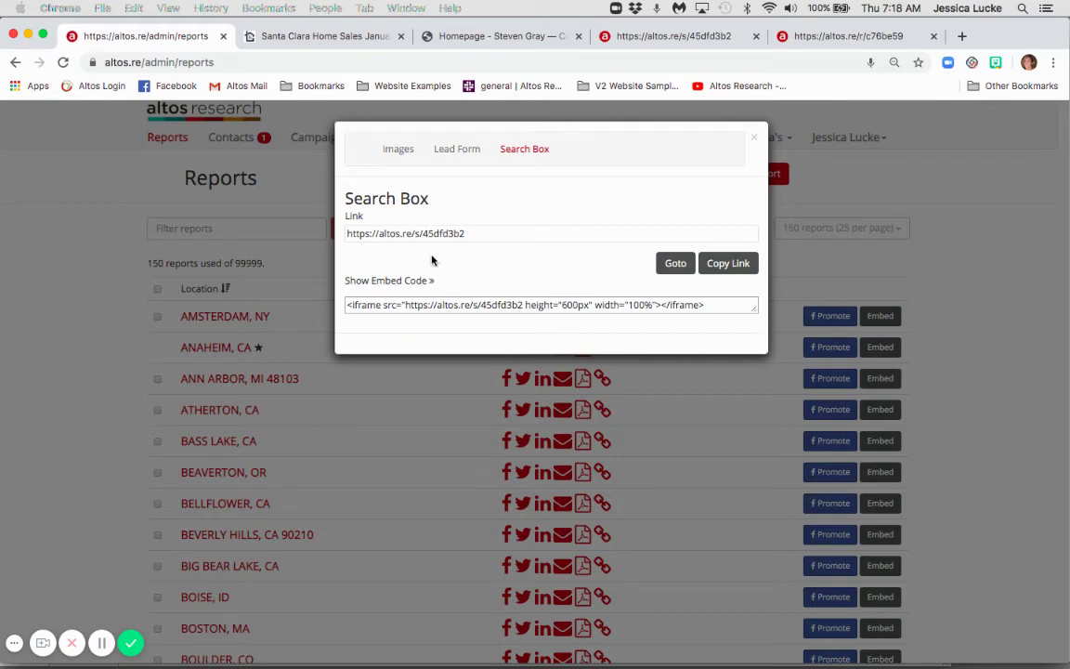
Review the Santa Clara example page, then open Atherton's real-time market report from helprealtor.com and view its subscription form
{"action": "left_click", "coordinate": [312, 36]}
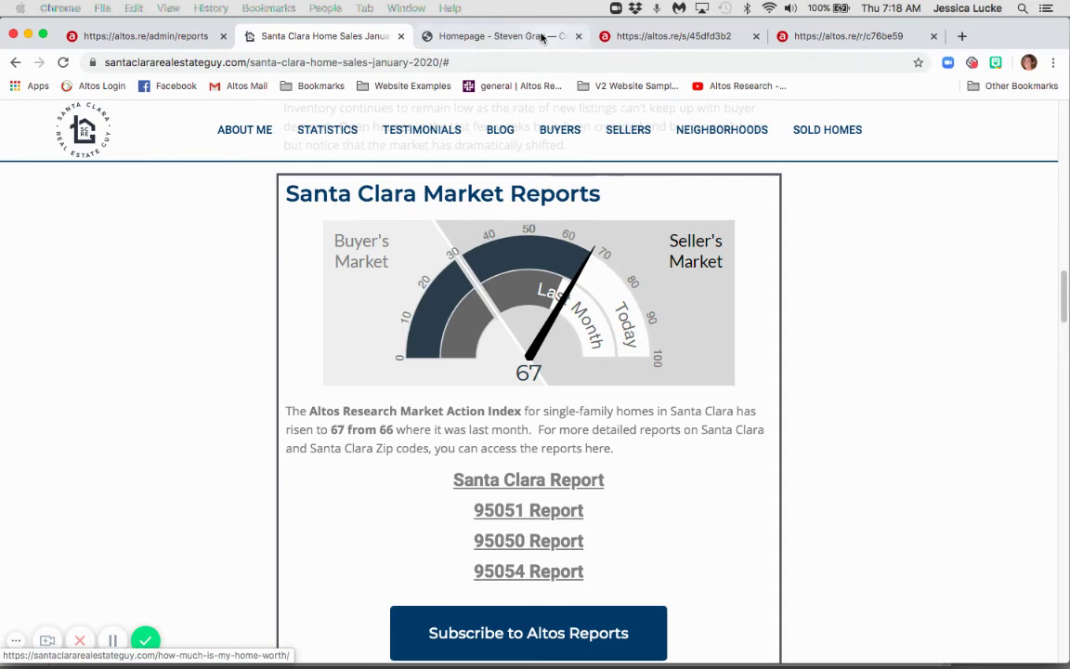
{"action": "left_click", "coordinate": [499, 36]}
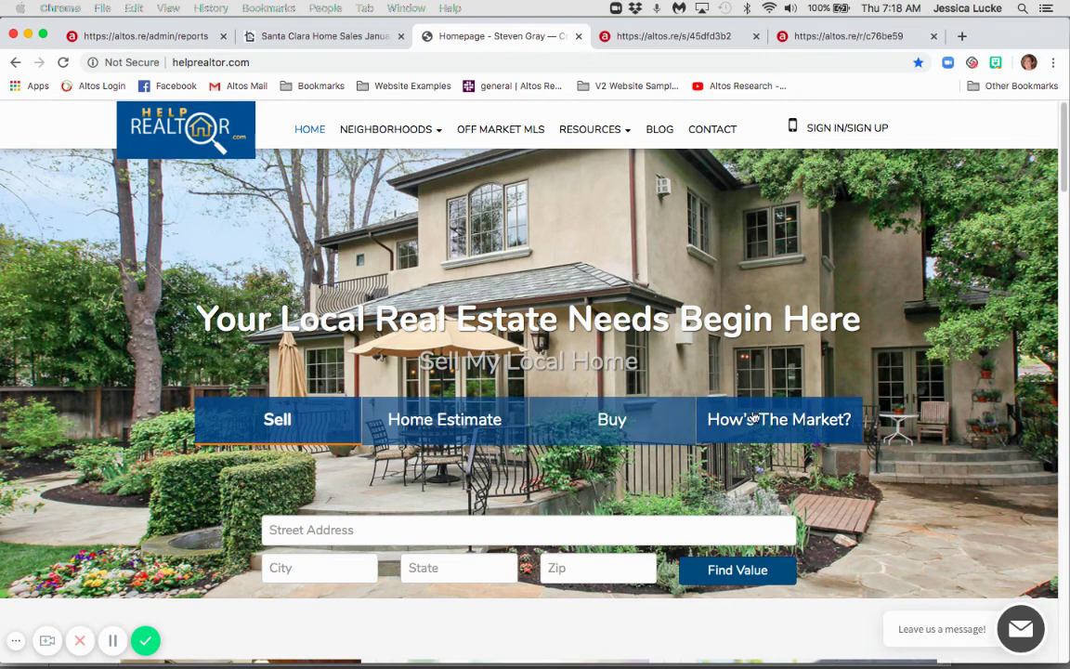
{"action": "left_click", "coordinate": [755, 417]}
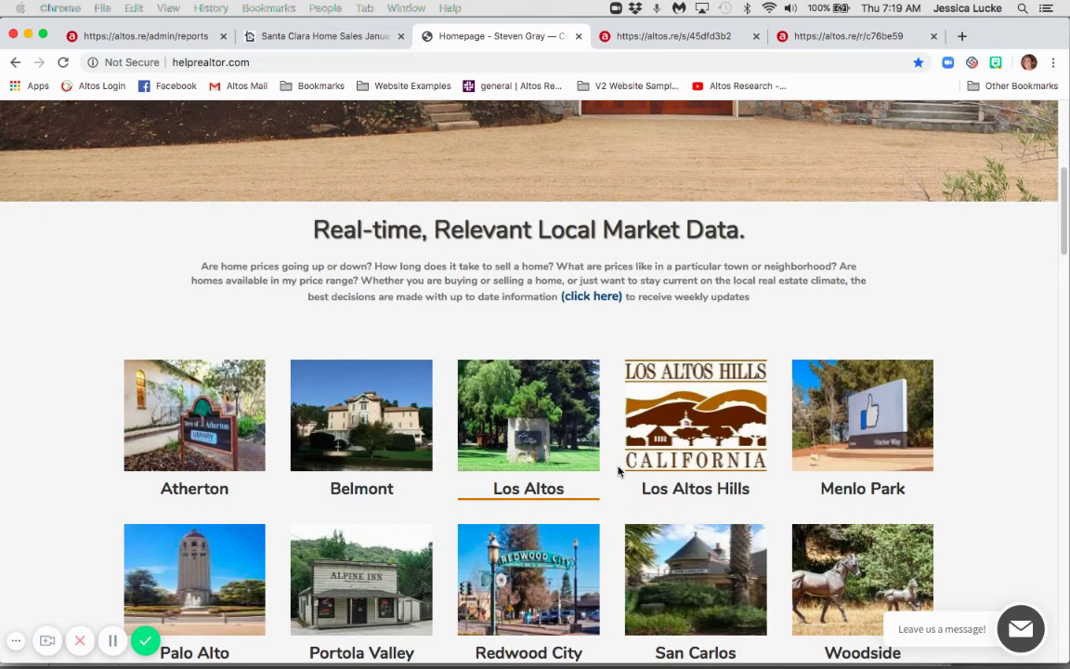
{"action": "left_click", "coordinate": [172, 450]}
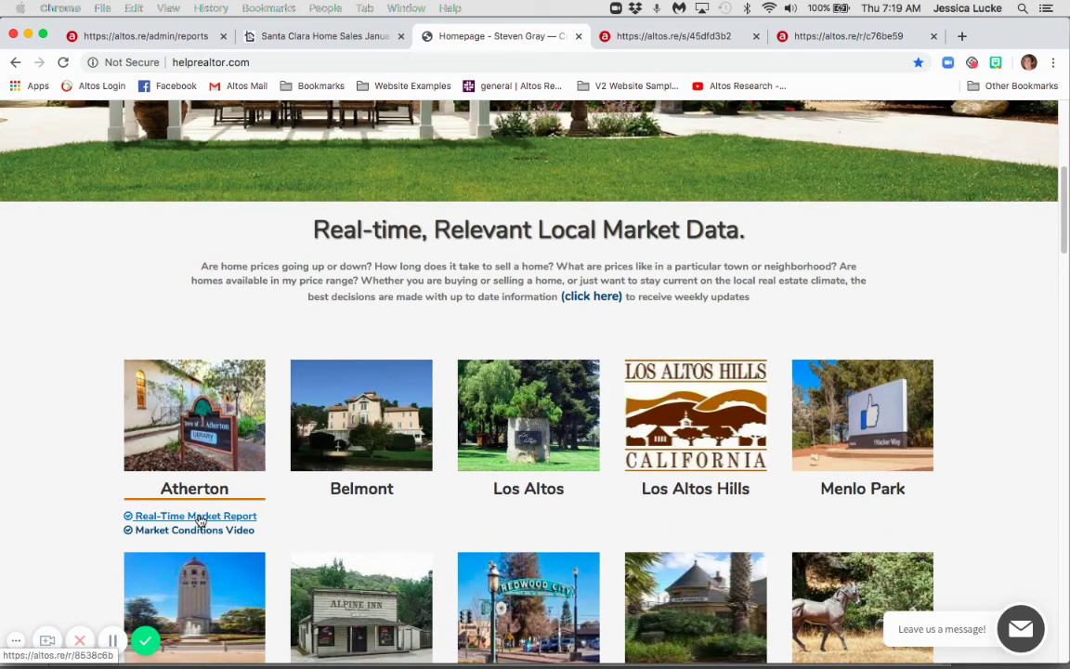
{"action": "left_click", "coordinate": [198, 518]}
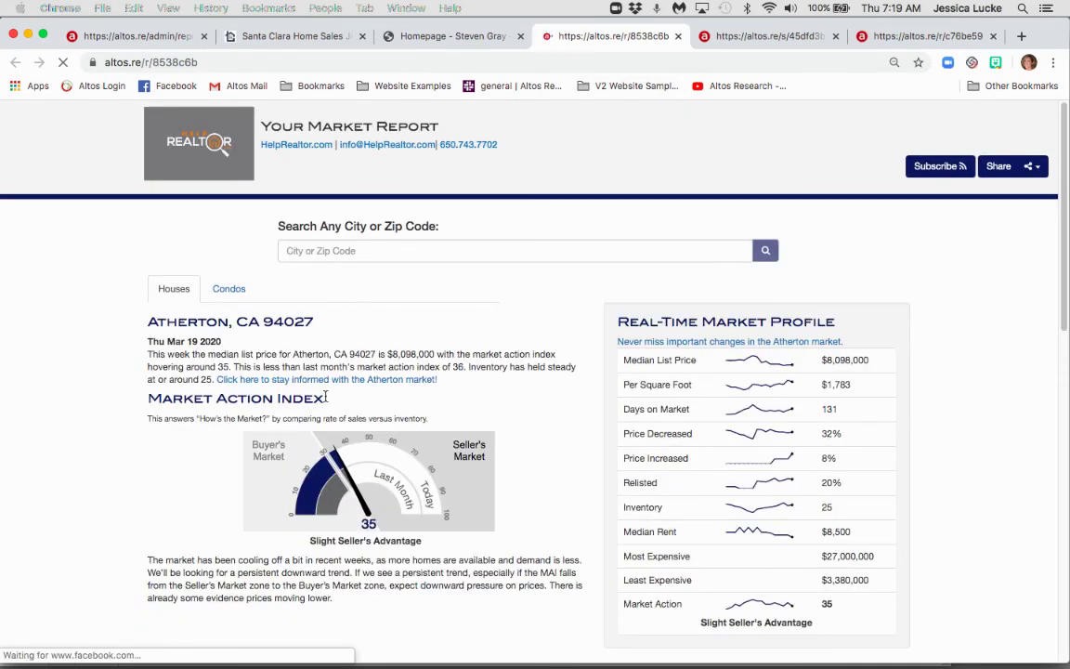
{"action": "left_click", "coordinate": [922, 165]}
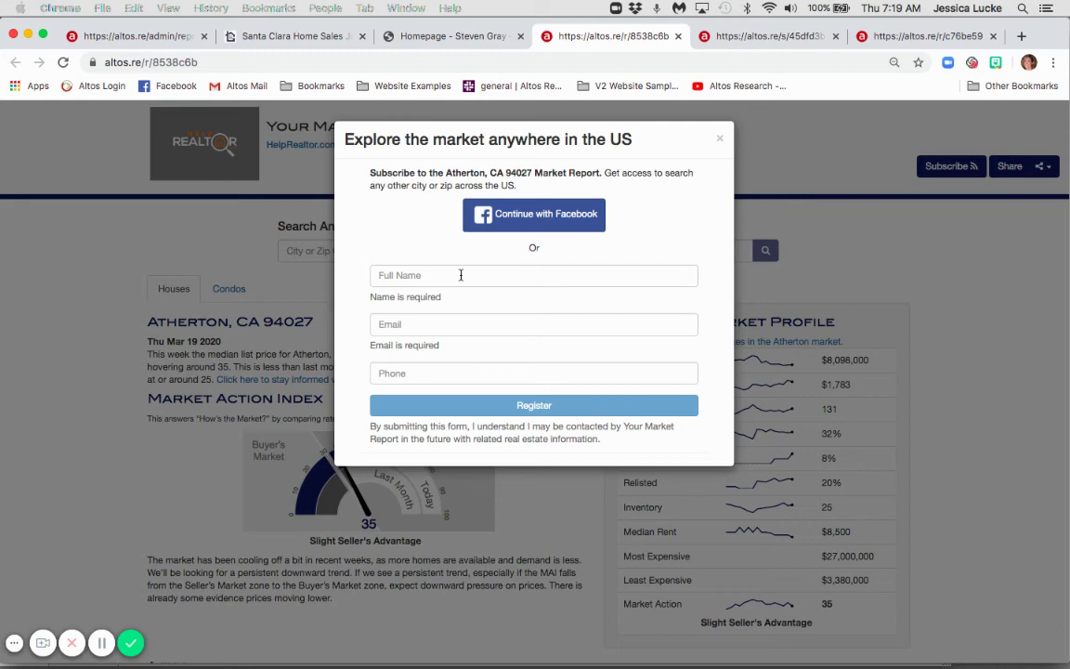
{"action": "left_click", "coordinate": [992, 260]}
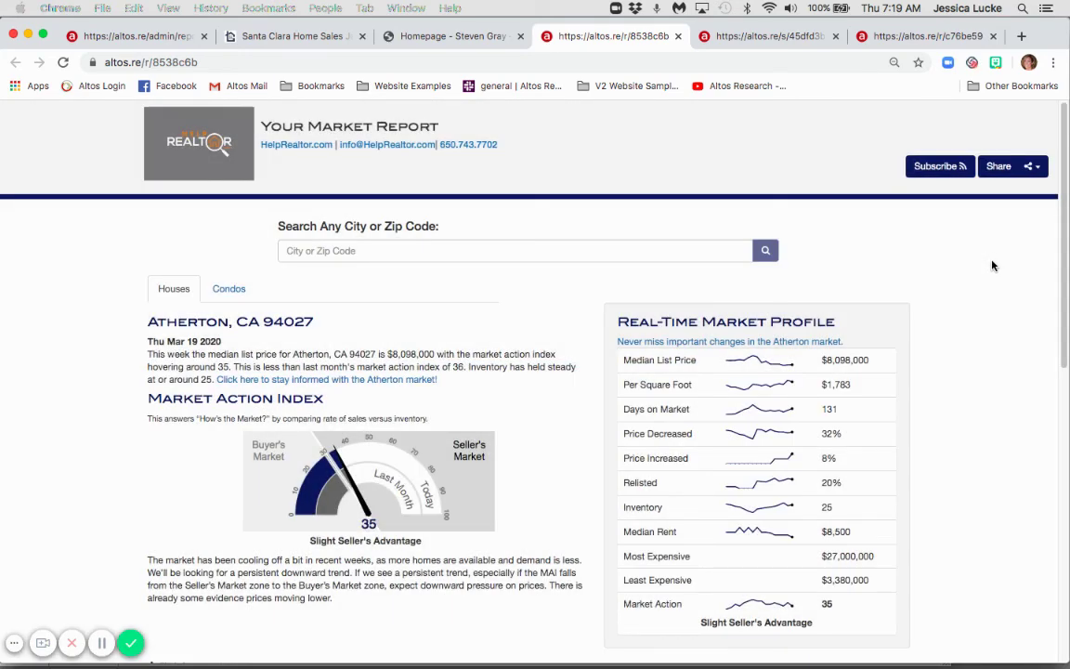
Show Atherton's report and video links on the helprealtor.com homepage and revisit the Santa Clara Market Reports page
{"action": "left_click", "coordinate": [442, 37]}
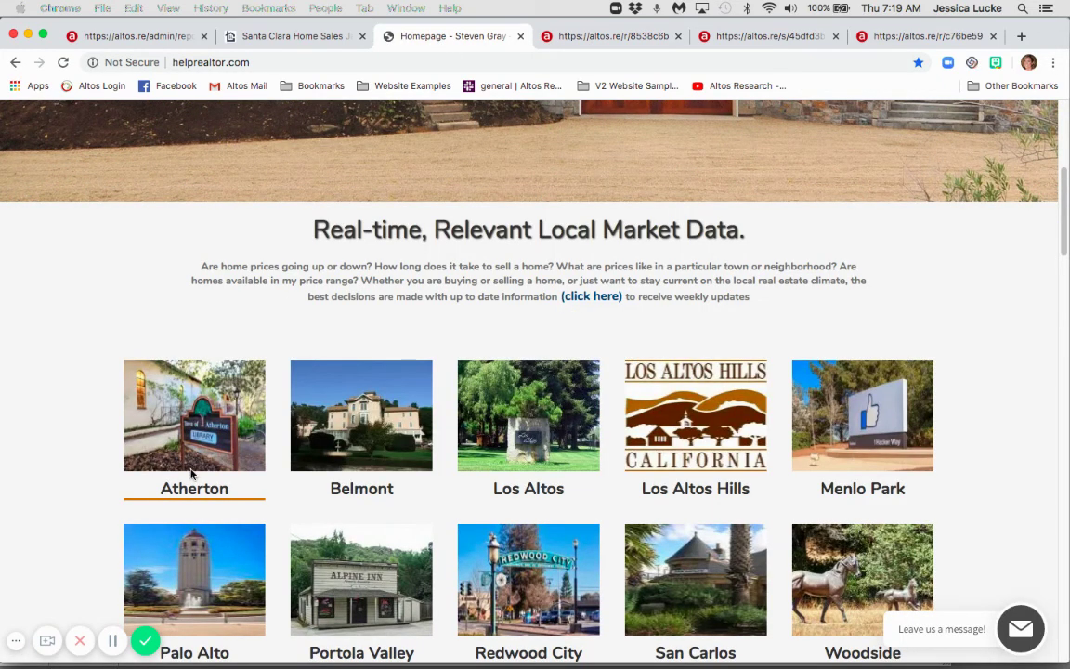
{"action": "left_click", "coordinate": [192, 464]}
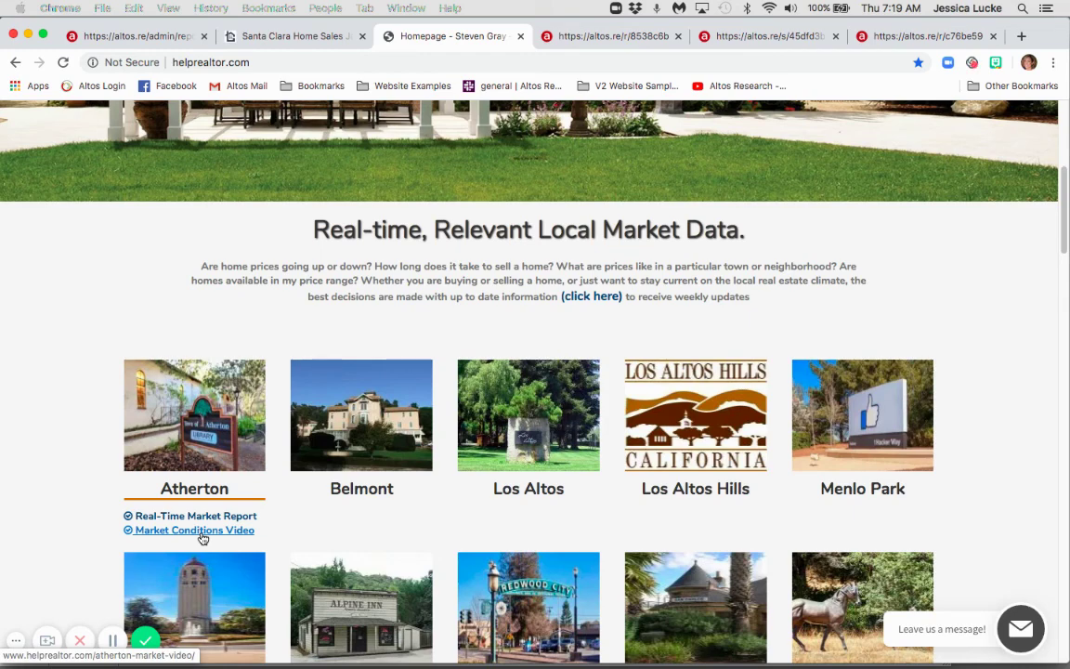
{"action": "left_click", "coordinate": [316, 35]}
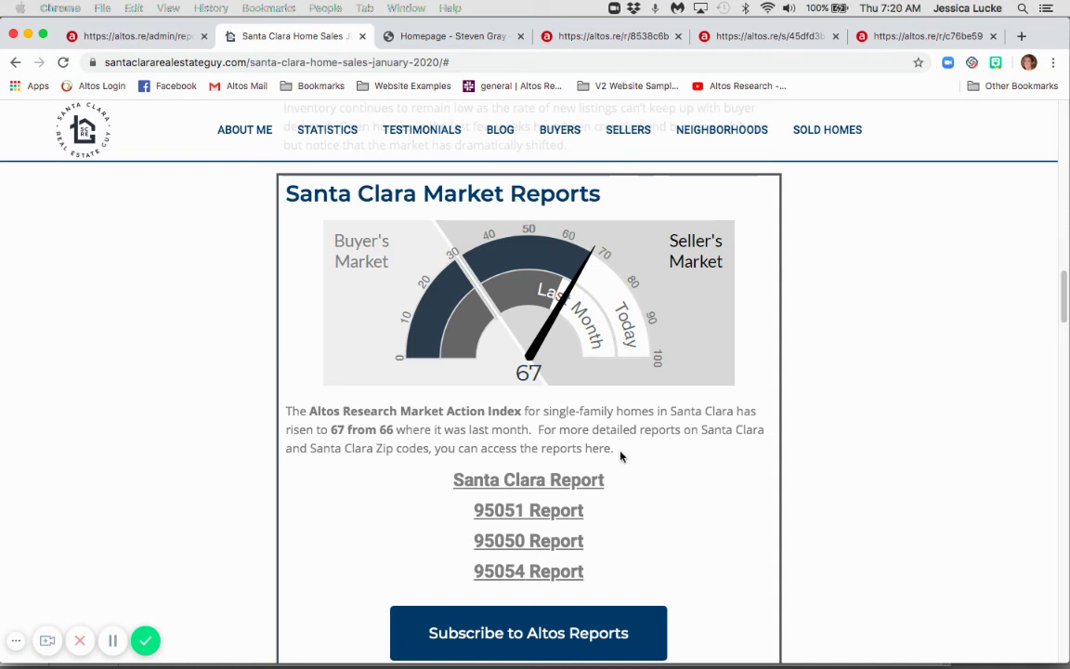
Close the embed options on the Altos reports page and copy the report link for Atherton, CA
{"action": "left_click", "coordinate": [149, 36]}
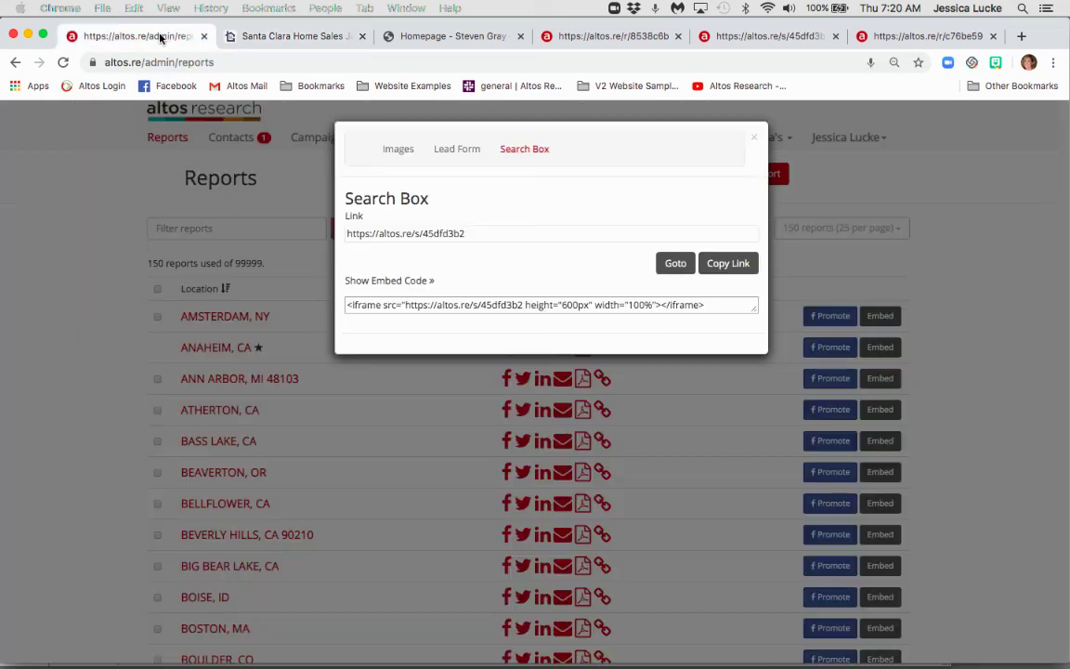
{"action": "left_click", "coordinate": [754, 140]}
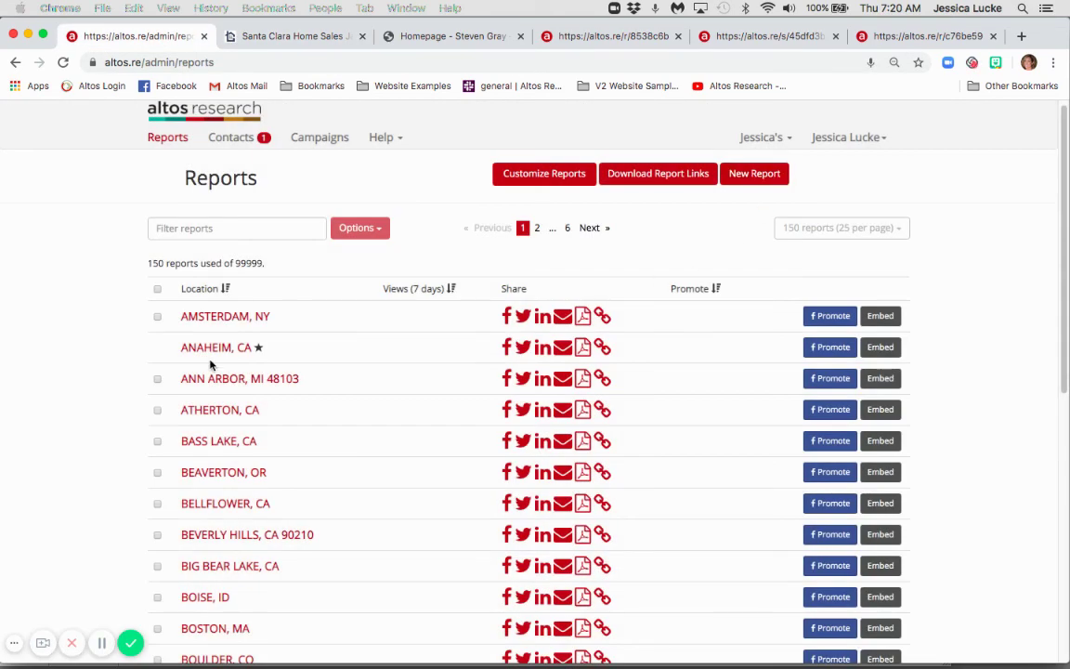
{"action": "scroll", "coordinate": [191, 327], "scroll_direction": "down", "scroll_amount": 1}
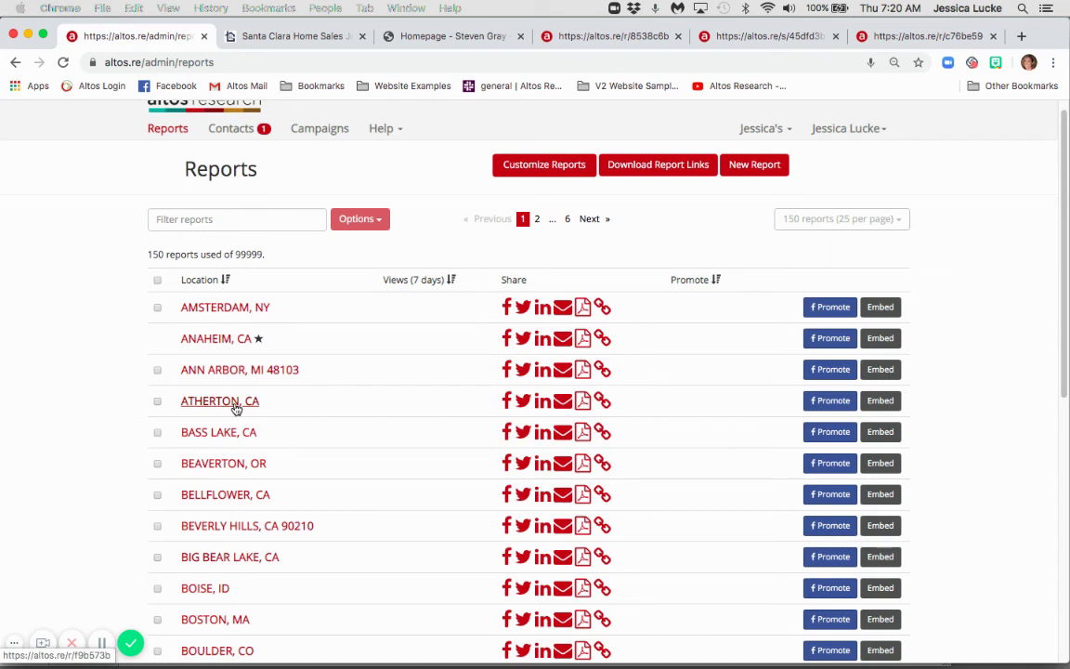
{"action": "left_click", "coordinate": [603, 407]}
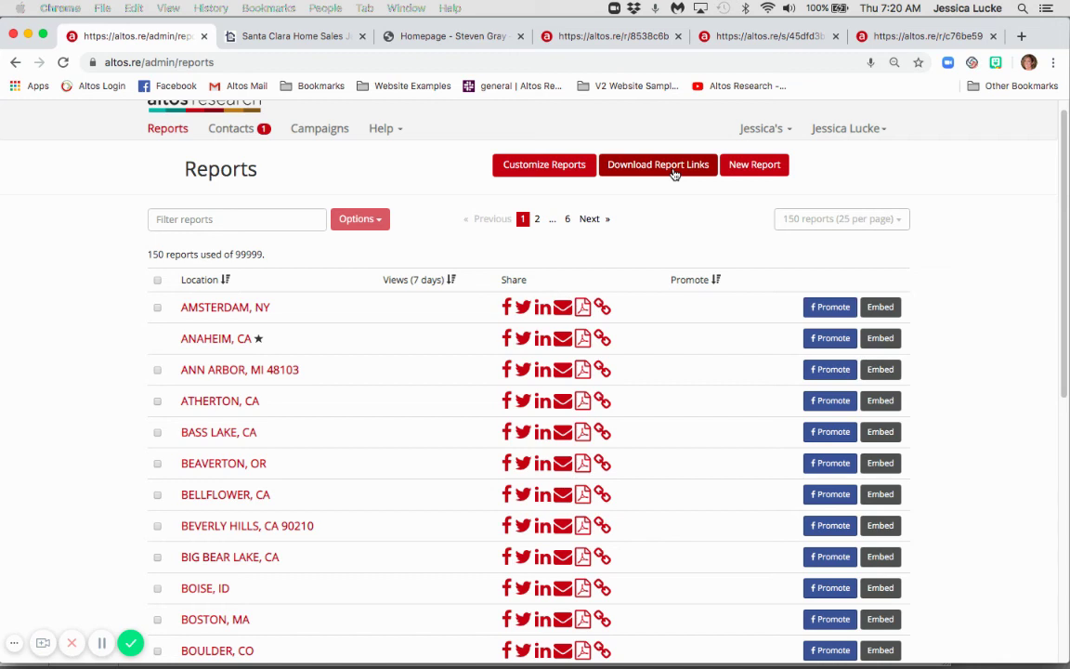
Download the report links as a CSV file and open it in Excel
{"action": "left_click", "coordinate": [665, 171]}
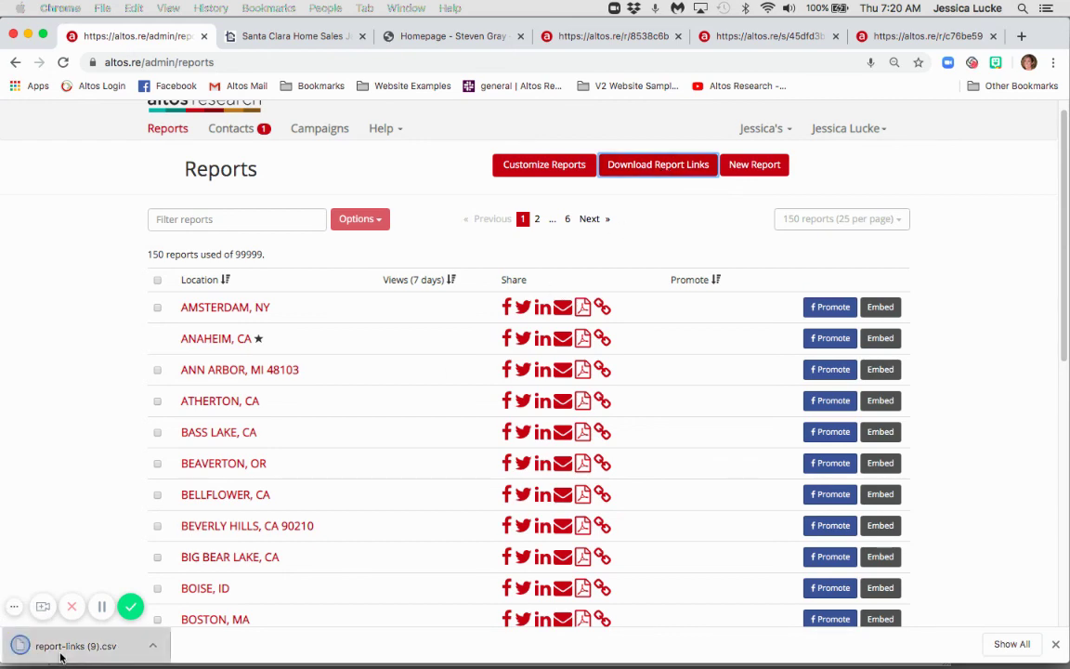
{"action": "left_click", "coordinate": [61, 655]}
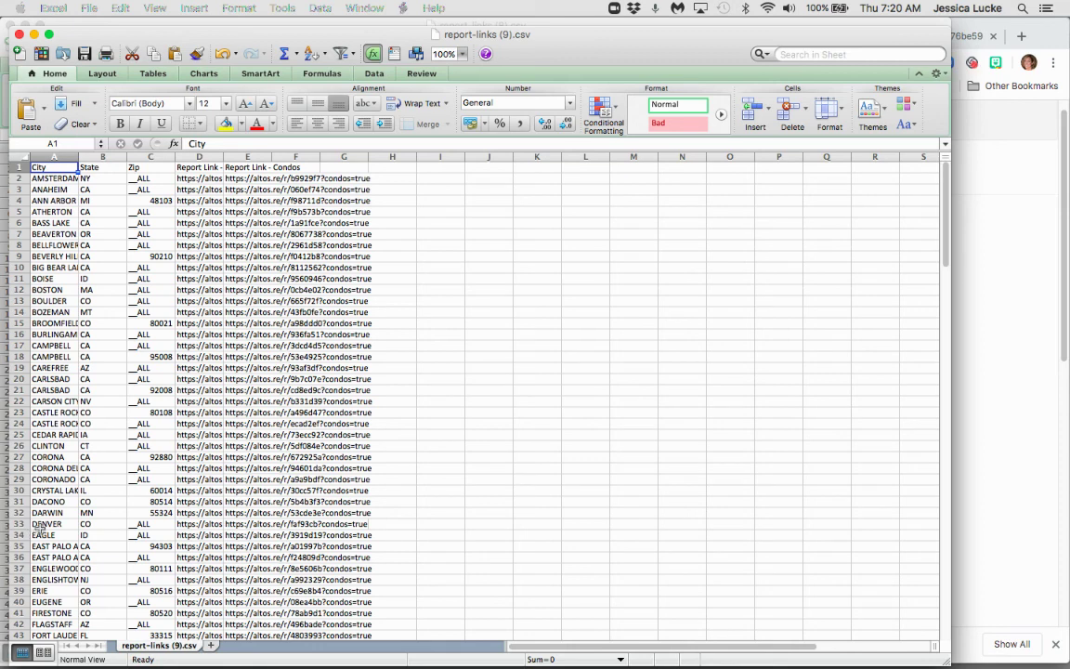
Auto-fit the Report Link - Houses and Report Link - Condos columns, and return to the reports page in Chrome
{"action": "left_click", "coordinate": [223, 159]}
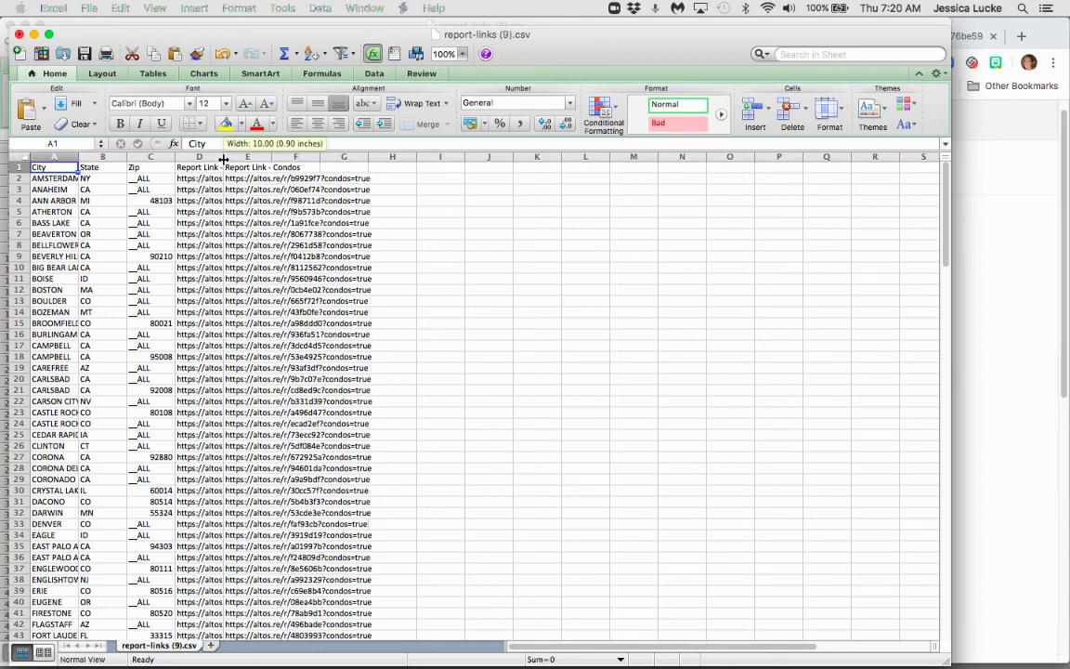
{"action": "double_click", "coordinate": [223, 159]}
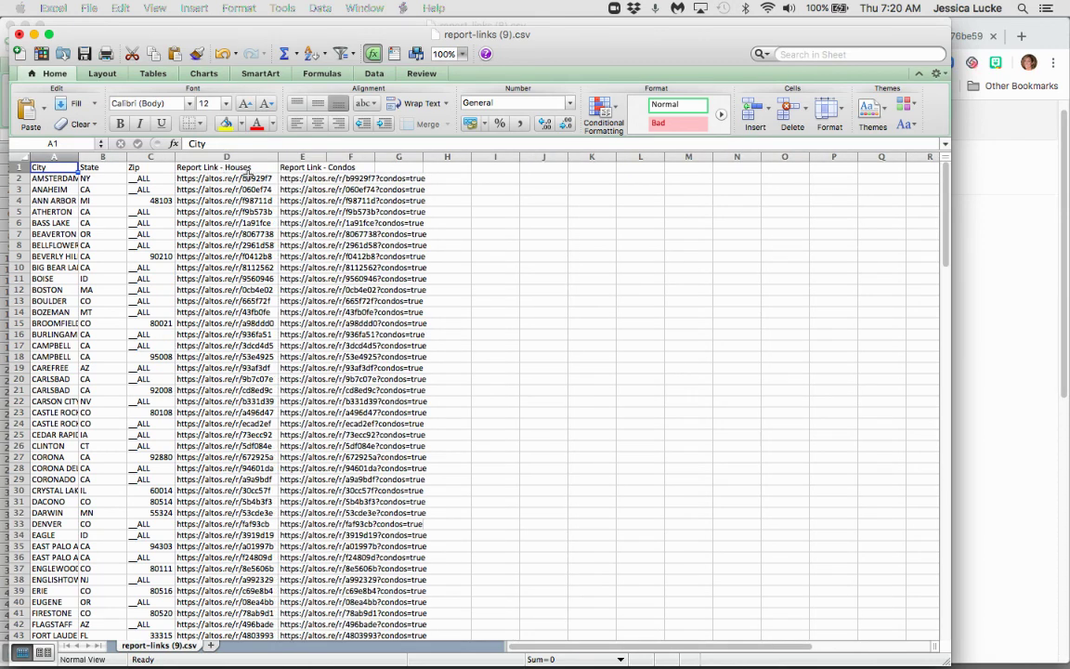
{"action": "double_click", "coordinate": [326, 158]}
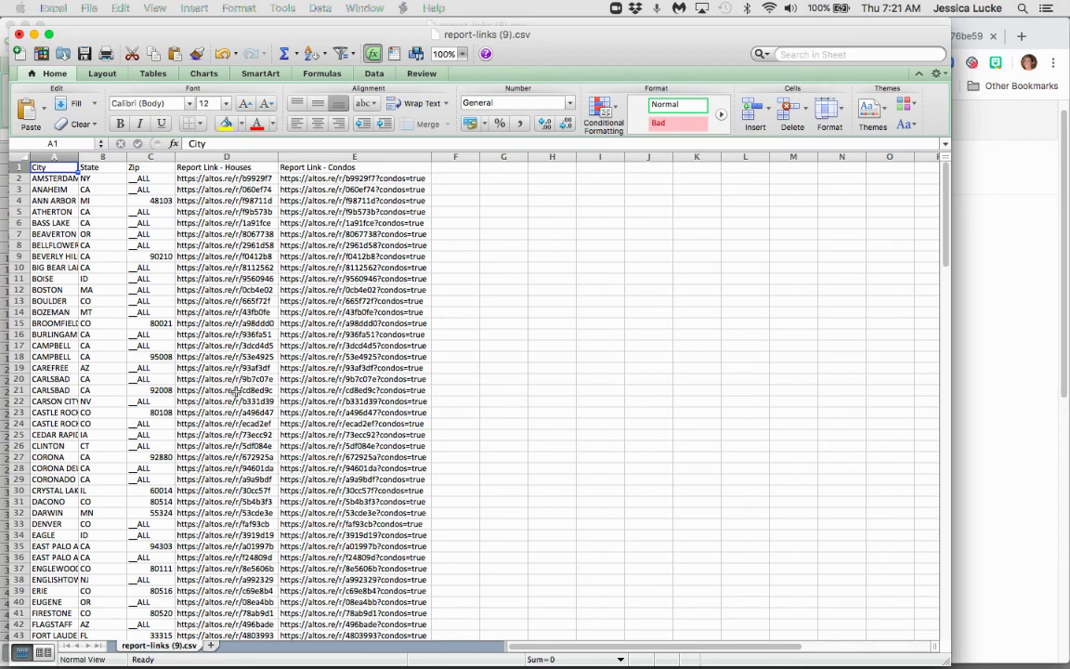
{"action": "left_click", "coordinate": [1022, 434]}
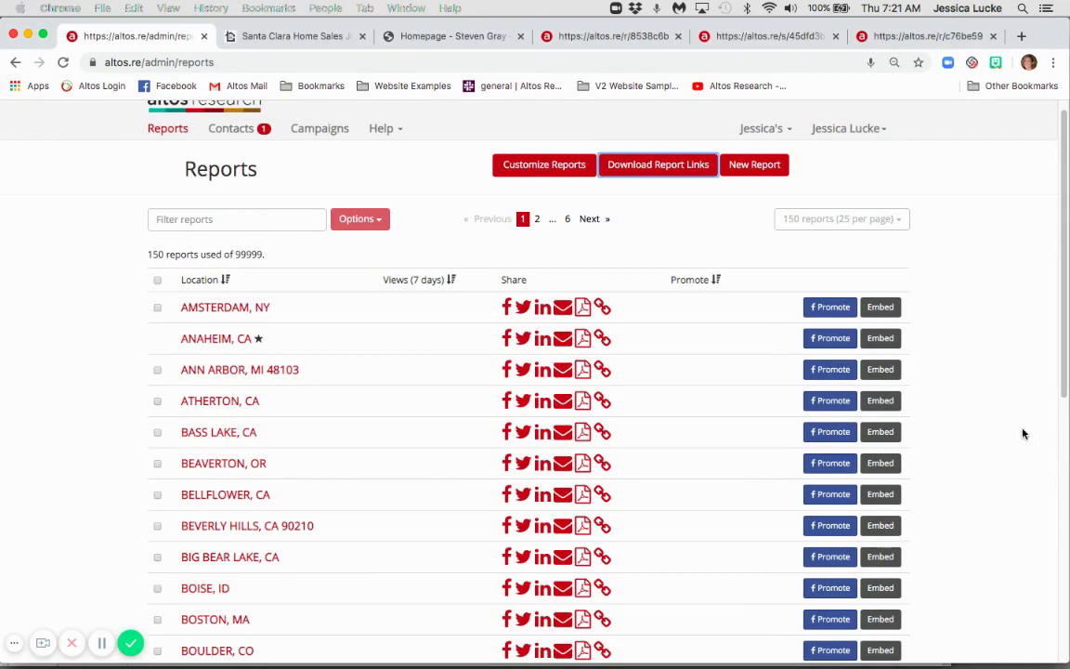